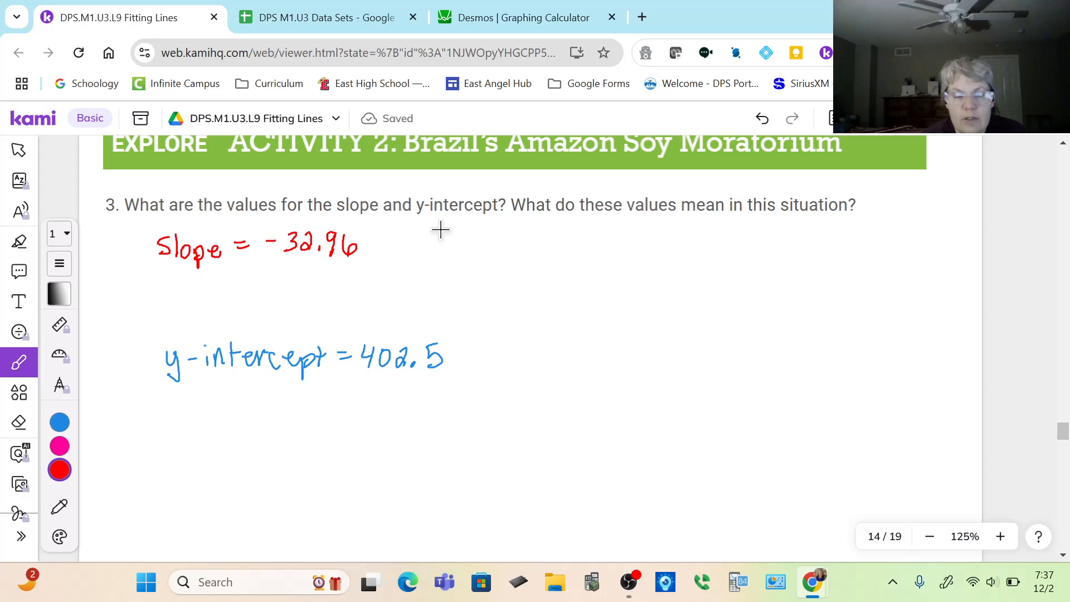
Handwrite "The area lost to deforestation" in red beside the slope value, undoing the stray letter after "lost".
mouse_move(441, 233)
mouse_down()
mouse_move(452, 223)
mouse_move(463, 249)
mouse_move(520, 235)
mouse_move(525, 249)
mouse_move(581, 248)
mouse_up()
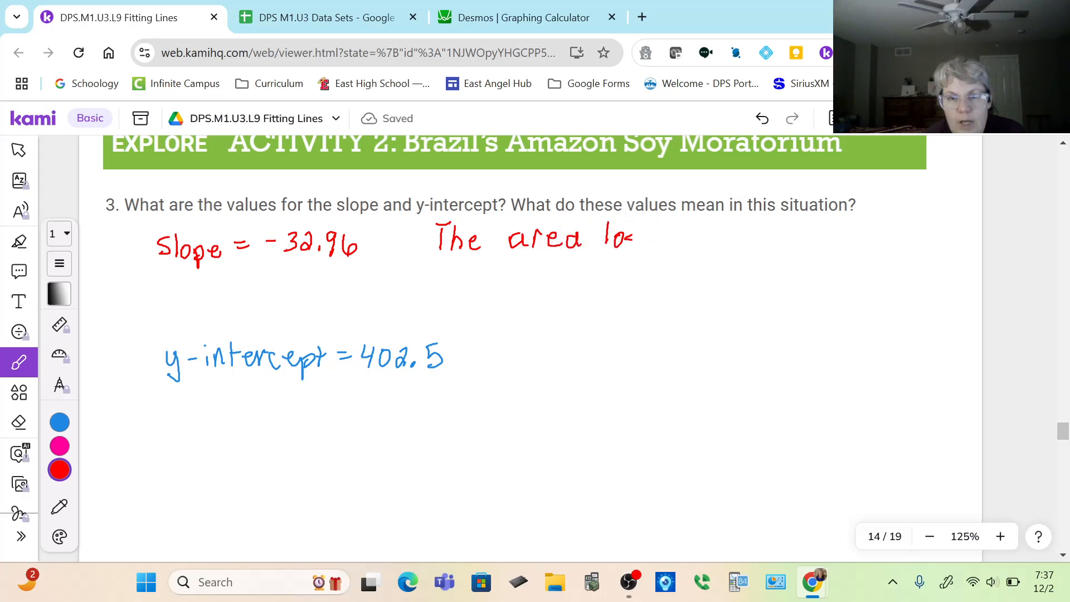
mouse_move(635, 233)
mouse_down()
mouse_move(624, 248)
mouse_move(645, 246)
mouse_up()
drag(637, 234, 696, 233)
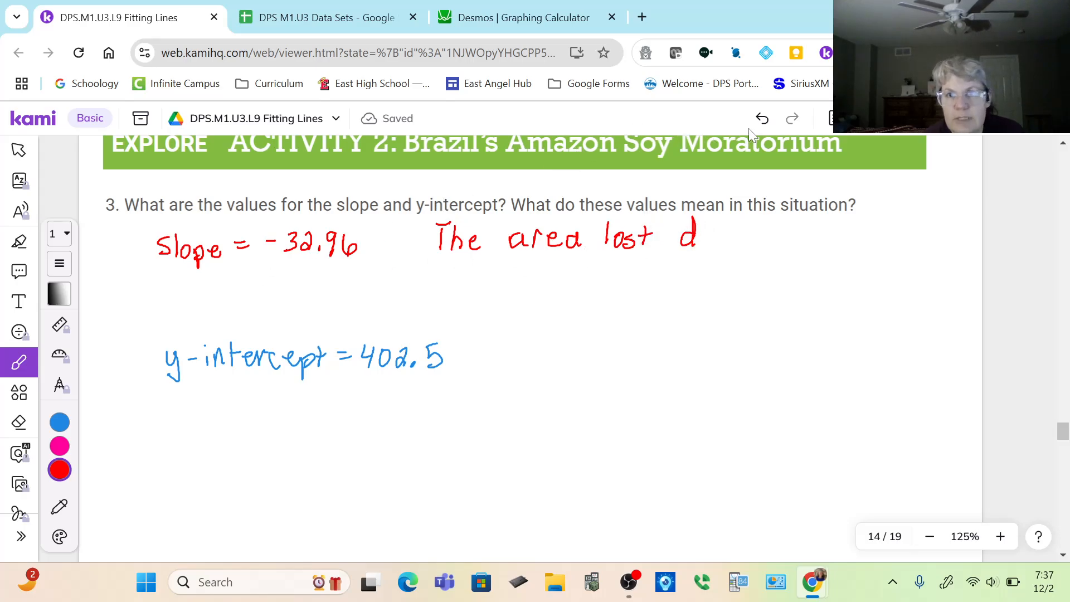
click(763, 119)
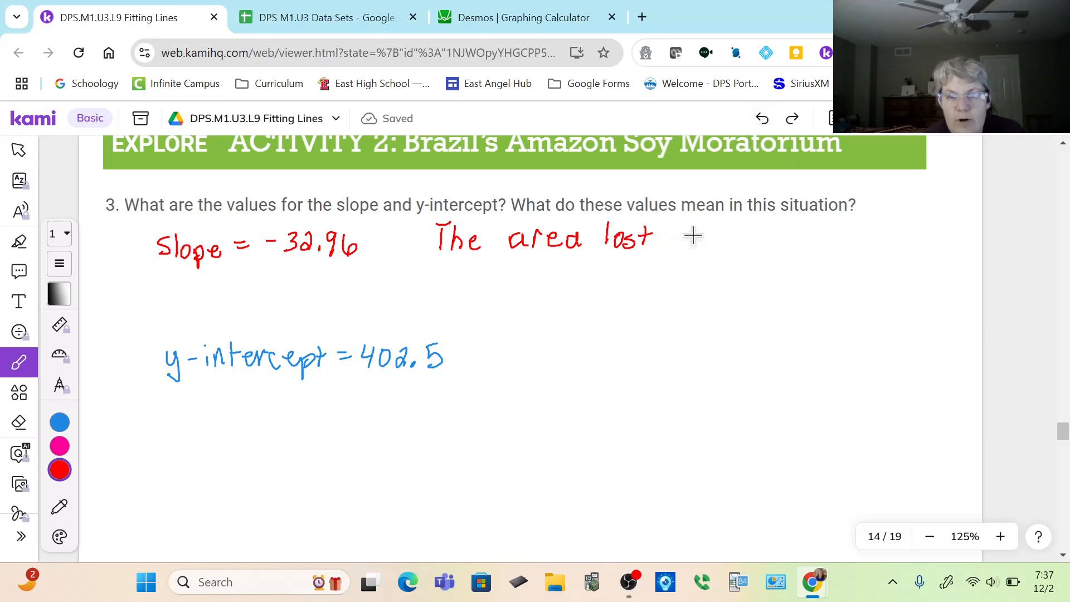
drag(684, 228, 685, 249)
drag(680, 238, 767, 251)
mouse_move(772, 249)
mouse_down()
mouse_move(777, 234)
mouse_move(825, 237)
mouse_move(835, 248)
mouse_up()
drag(829, 237, 922, 249)
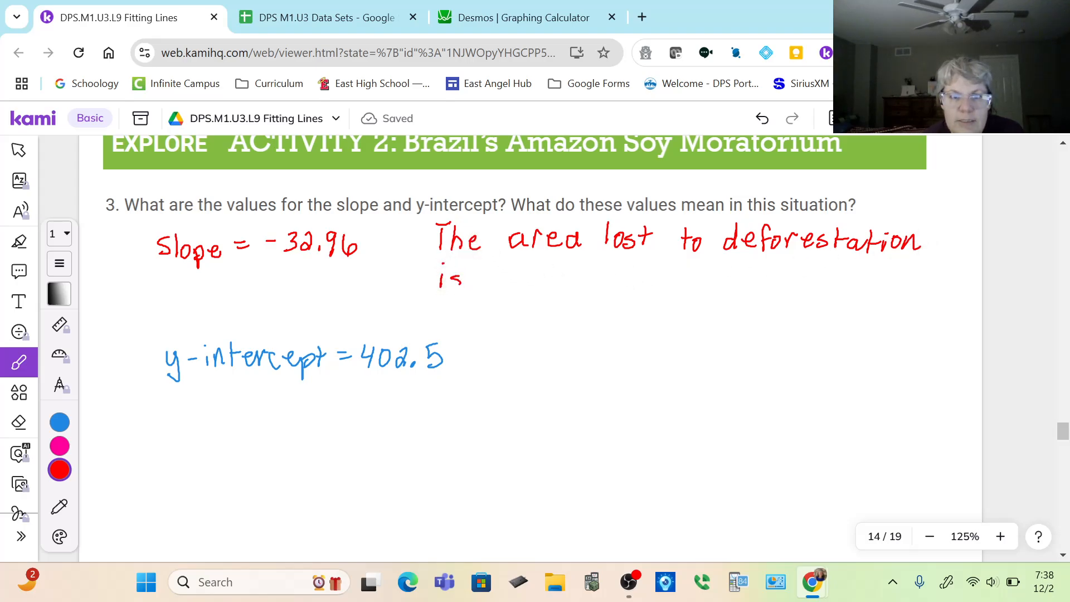
Continue the slope interpretation in red with "is decreasing 32.96 thousand hectares each year after 2001.", undoing the miswritten decimal digit.
mouse_move(461, 282)
mouse_down()
mouse_move(450, 288)
mouse_move(540, 286)
mouse_move(558, 274)
mouse_move(599, 285)
mouse_move(647, 273)
mouse_up()
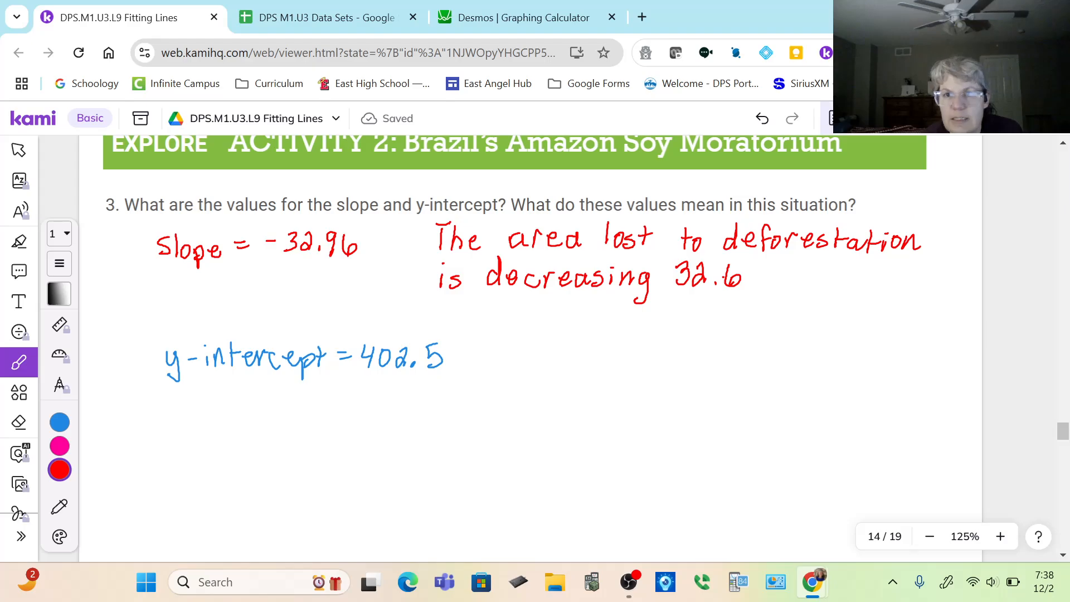
click(772, 114)
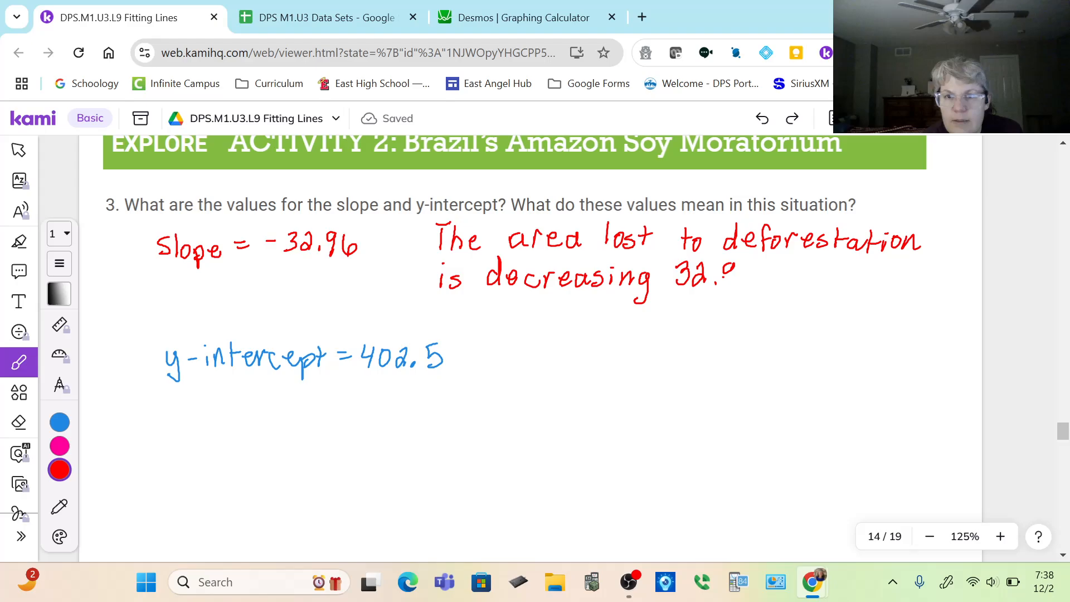
mouse_move(731, 266)
mouse_down()
mouse_move(727, 284)
mouse_move(778, 284)
mouse_move(793, 268)
mouse_move(818, 288)
mouse_move(859, 274)
mouse_move(888, 286)
mouse_move(906, 257)
mouse_up()
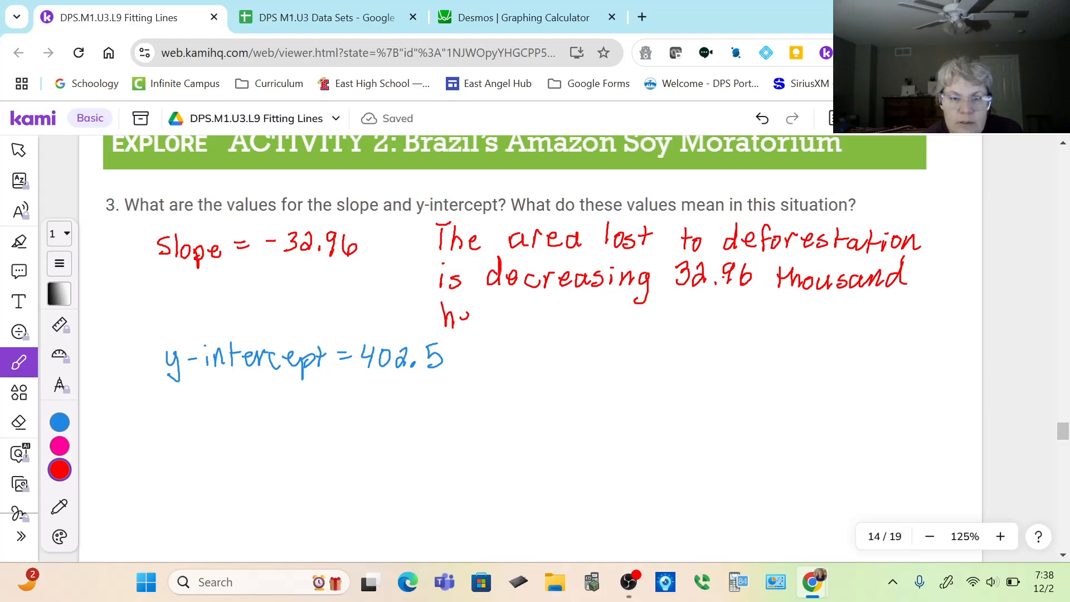
drag(464, 317, 495, 329)
mouse_move(485, 314)
mouse_down()
mouse_move(504, 310)
mouse_move(519, 329)
mouse_move(539, 315)
mouse_move(565, 327)
mouse_move(630, 328)
mouse_up()
mouse_move(634, 329)
mouse_down()
mouse_move(648, 314)
mouse_move(659, 331)
mouse_move(677, 313)
mouse_move(676, 340)
mouse_move(708, 329)
mouse_up()
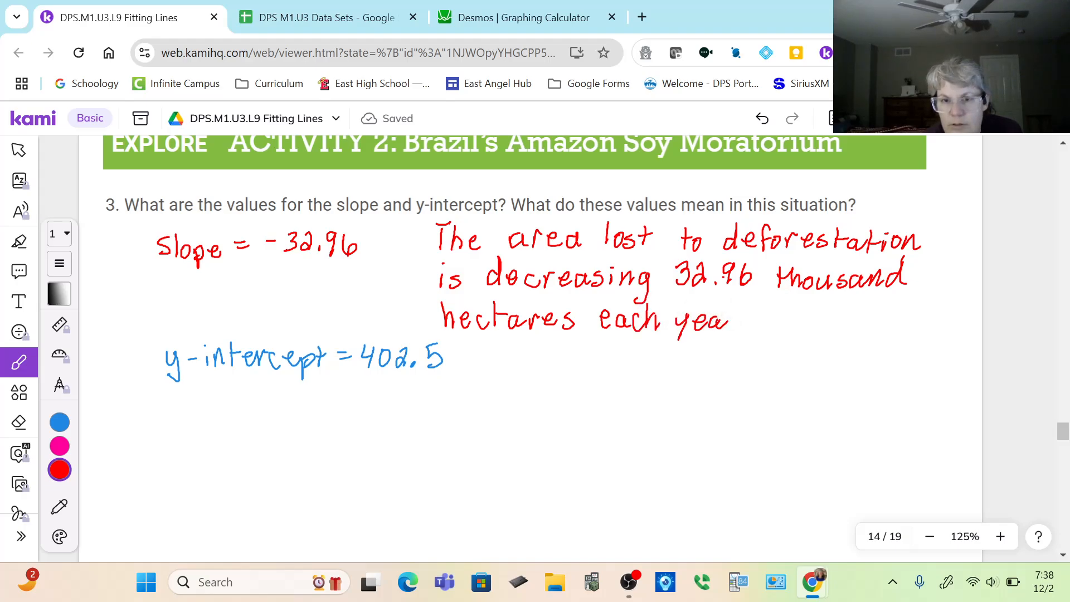
mouse_move(778, 313)
mouse_down()
mouse_move(780, 329)
mouse_move(803, 317)
mouse_move(811, 330)
mouse_move(824, 316)
mouse_up()
mouse_move(825, 320)
mouse_down()
mouse_move(838, 328)
mouse_move(853, 309)
mouse_move(925, 329)
mouse_up()
click(934, 329)
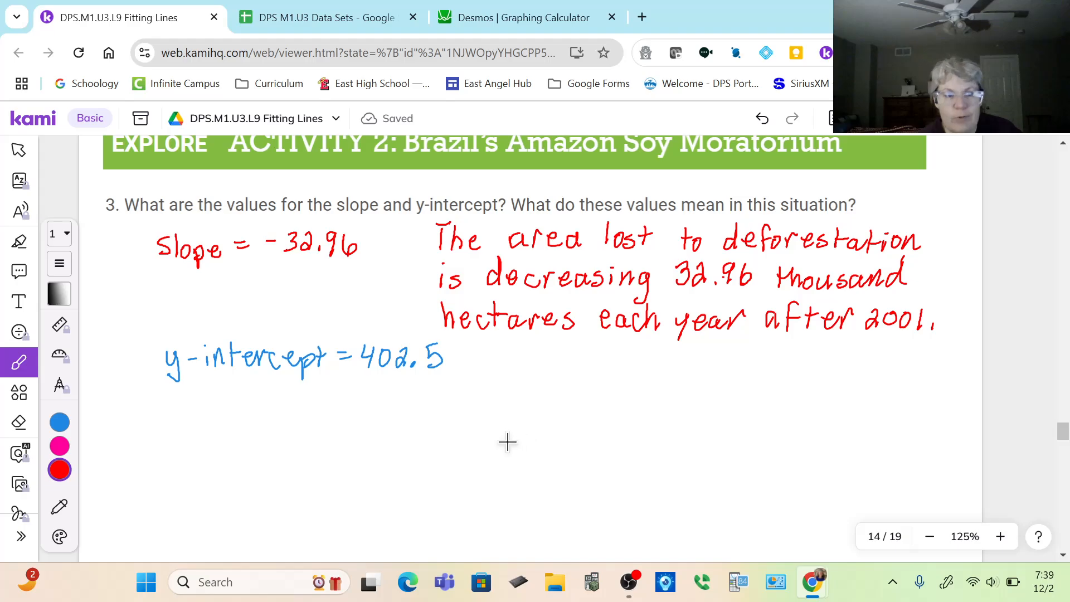
Handwrite "In 2001, it is predicted that" in blue below the y-intercept value, undoing the stray stroke after "it".
click(59, 424)
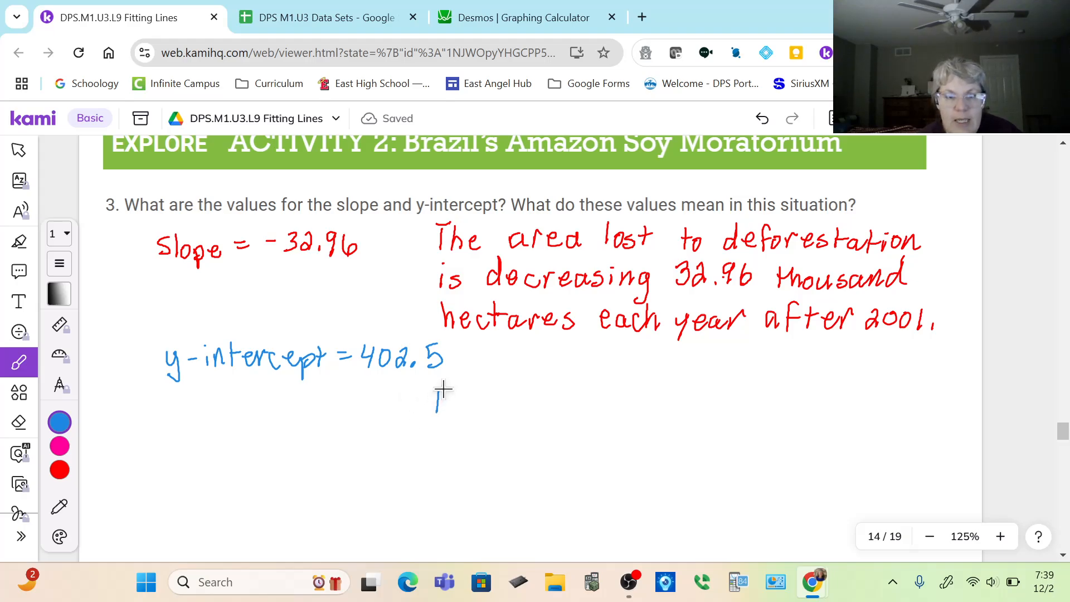
click(431, 412)
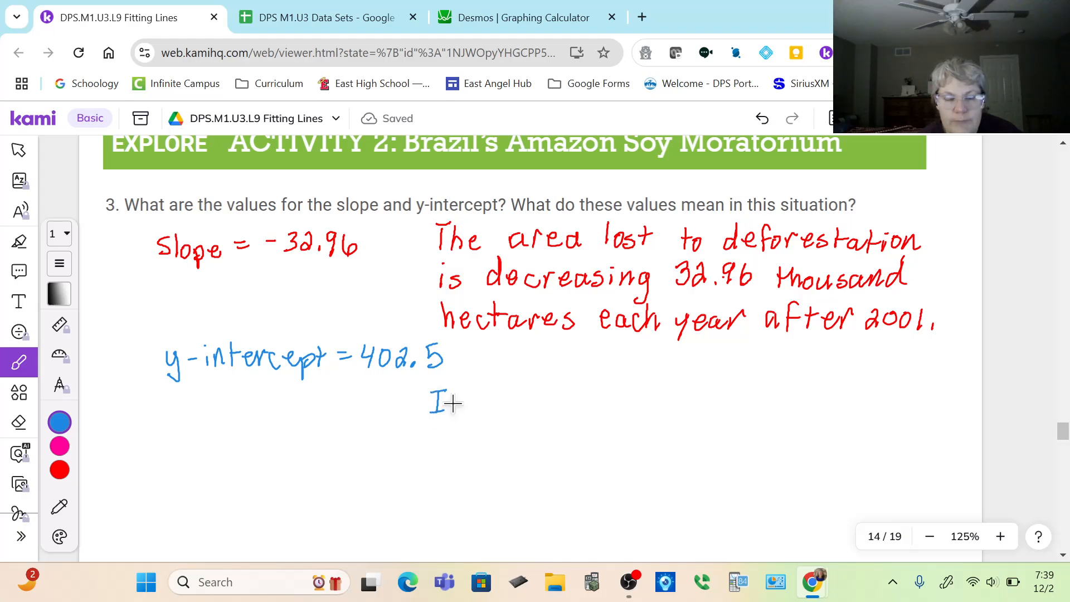
mouse_move(449, 414)
mouse_down()
mouse_move(500, 411)
mouse_move(531, 392)
mouse_move(566, 410)
mouse_move(581, 396)
mouse_up()
click(565, 387)
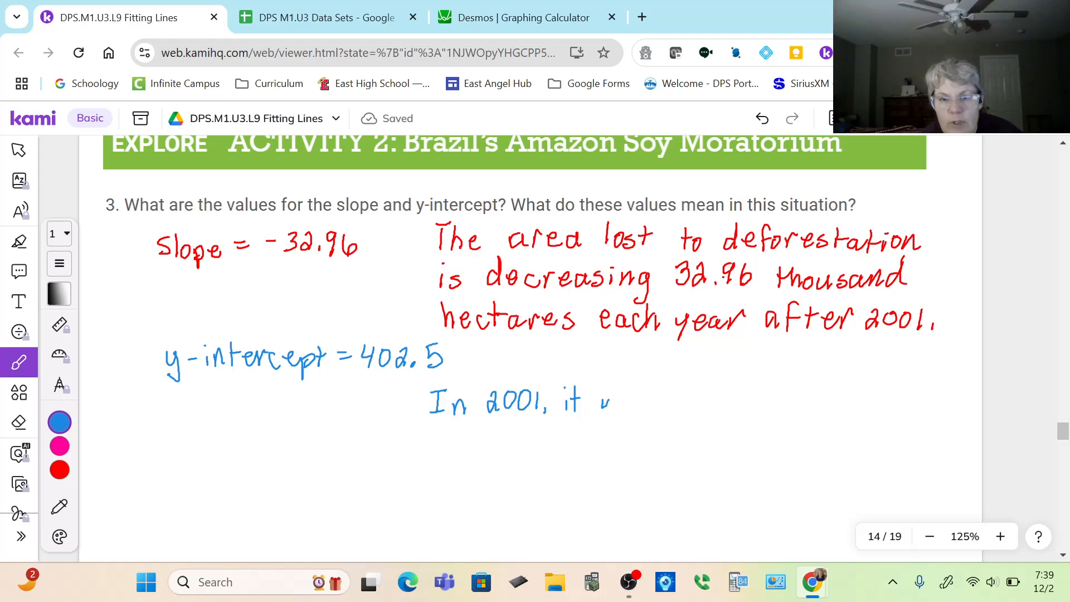
click(762, 118)
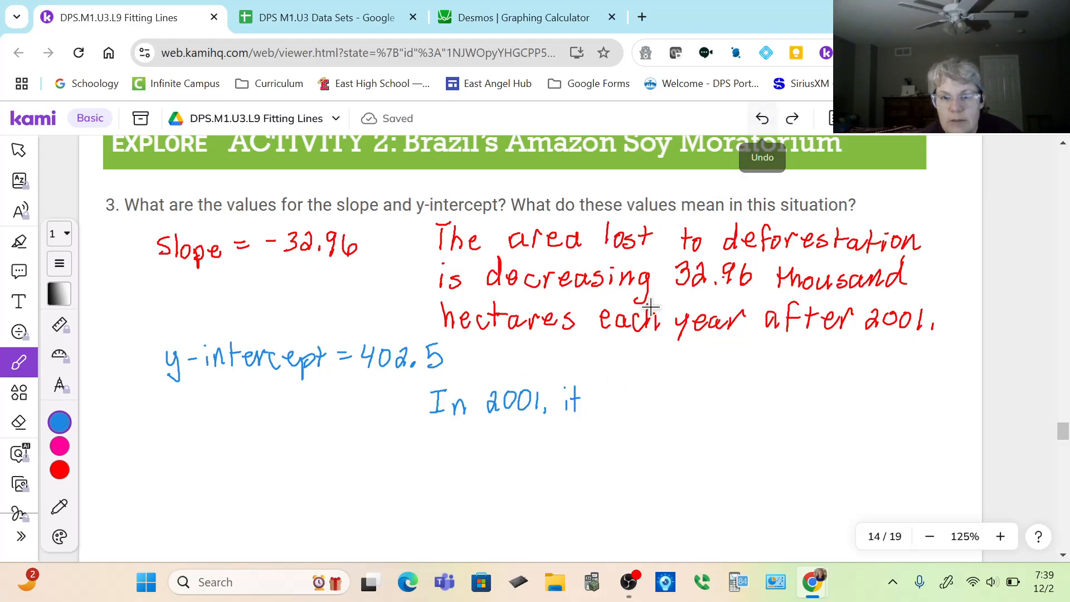
drag(600, 400, 607, 411)
click(601, 394)
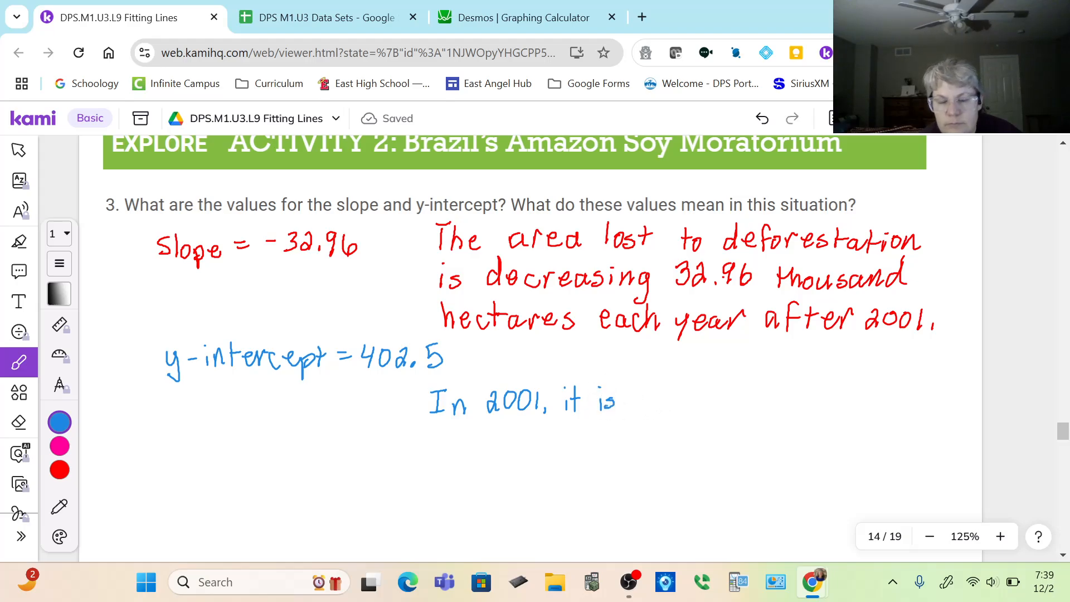
mouse_move(666, 398)
mouse_down()
mouse_move(676, 405)
mouse_move(688, 381)
mouse_move(719, 405)
mouse_up()
mouse_move(726, 380)
mouse_down()
mouse_move(724, 404)
mouse_move(762, 382)
mouse_move(796, 388)
mouse_up()
drag(803, 381, 815, 405)
mouse_move(831, 391)
mouse_down()
mouse_move(834, 406)
mouse_move(850, 388)
mouse_move(841, 406)
mouse_up()
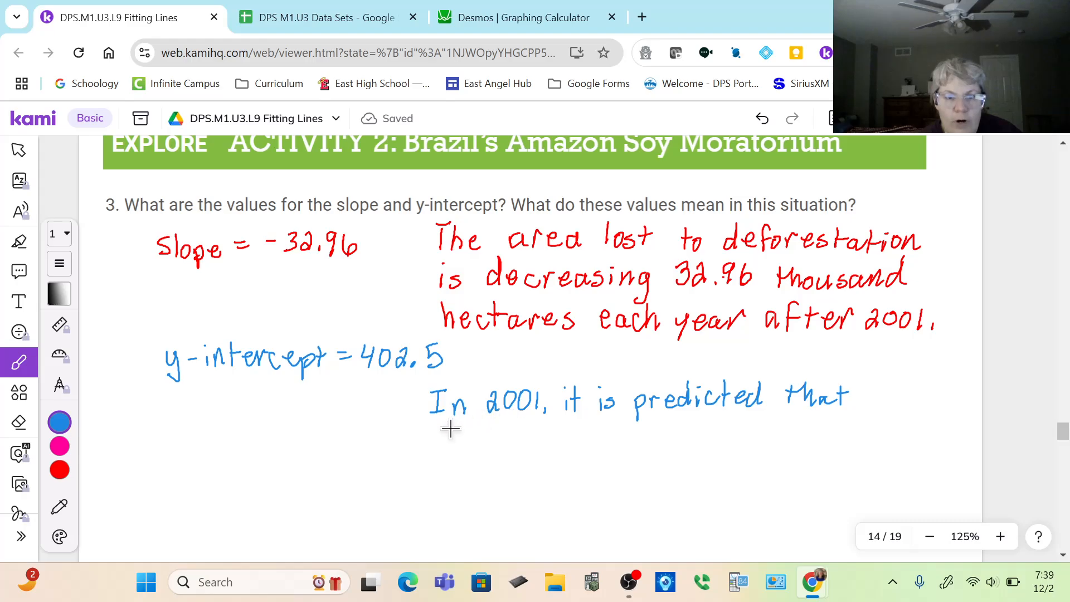
Complete the y-intercept interpretation in blue with "402.5 thousand hectares were lost to deforestation.".
drag(462, 419, 462, 443)
mouse_move(477, 426)
mouse_down()
mouse_move(470, 440)
mouse_move(481, 428)
mouse_move(517, 444)
mouse_move(690, 448)
mouse_up()
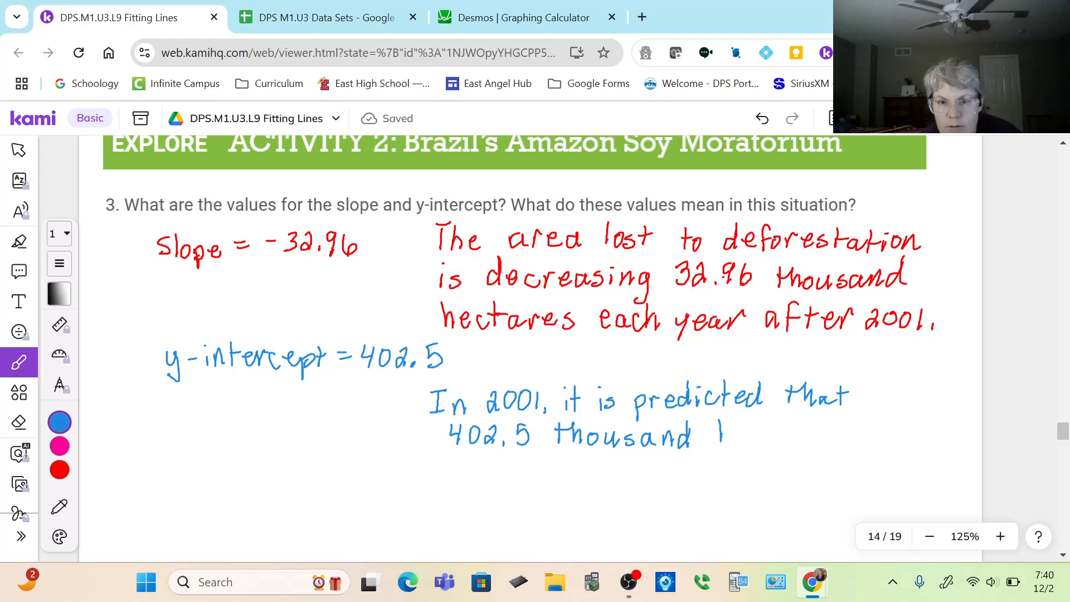
drag(761, 432, 779, 444)
drag(768, 427, 790, 424)
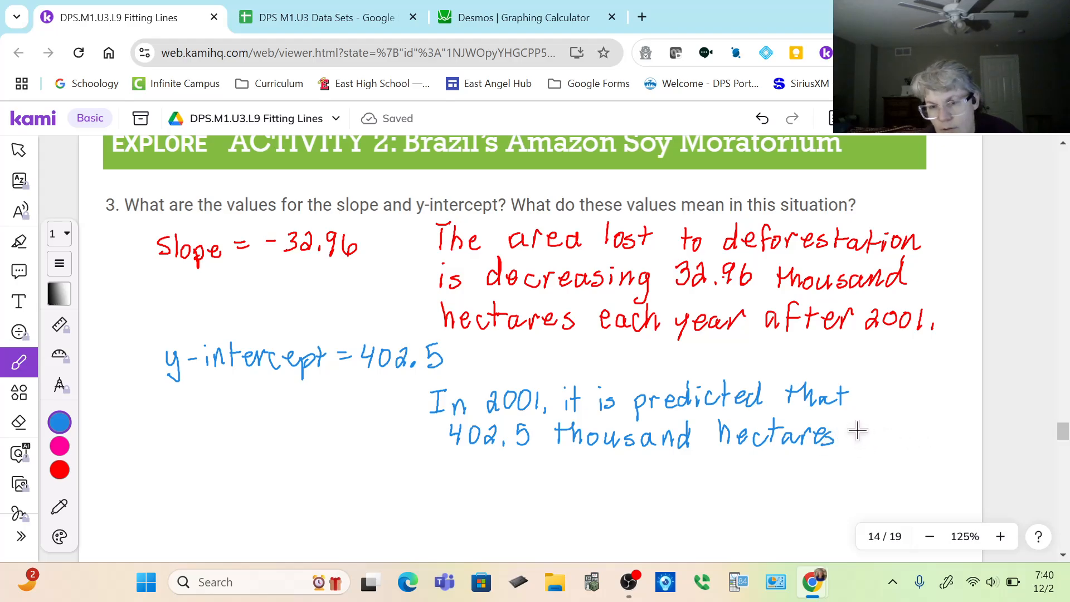
drag(887, 434, 896, 440)
mouse_move(899, 429)
mouse_down()
mouse_move(900, 442)
mouse_move(928, 439)
mouse_up()
mouse_move(445, 451)
mouse_down()
mouse_move(443, 470)
mouse_move(489, 469)
mouse_up()
drag(482, 456, 542, 463)
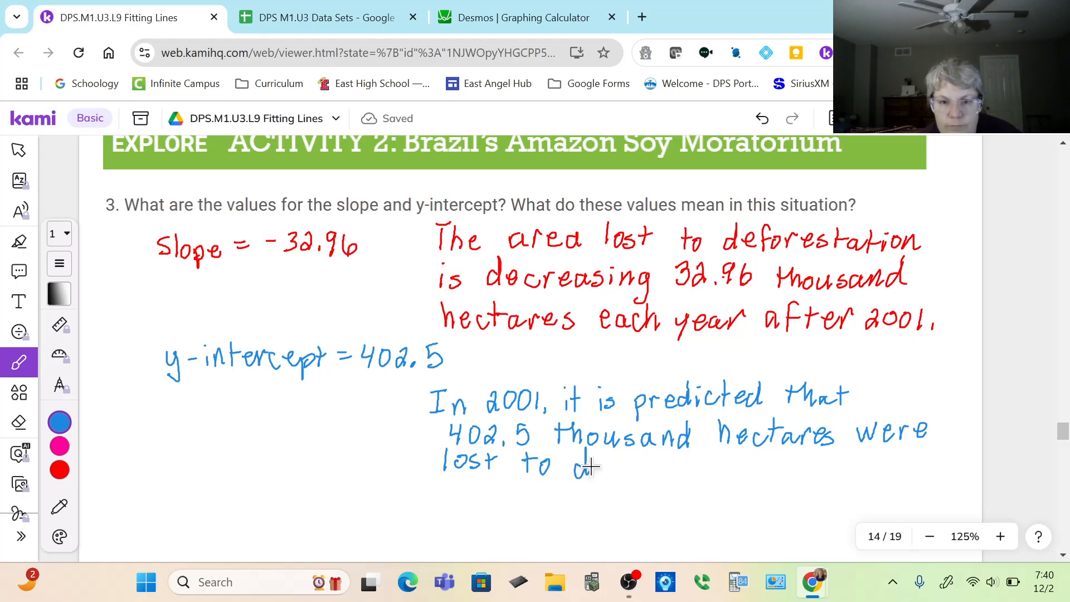
mouse_move(595, 468)
mouse_down()
mouse_move(735, 482)
mouse_move(745, 464)
mouse_move(749, 482)
mouse_move(765, 469)
mouse_move(791, 482)
mouse_up()
click(790, 479)
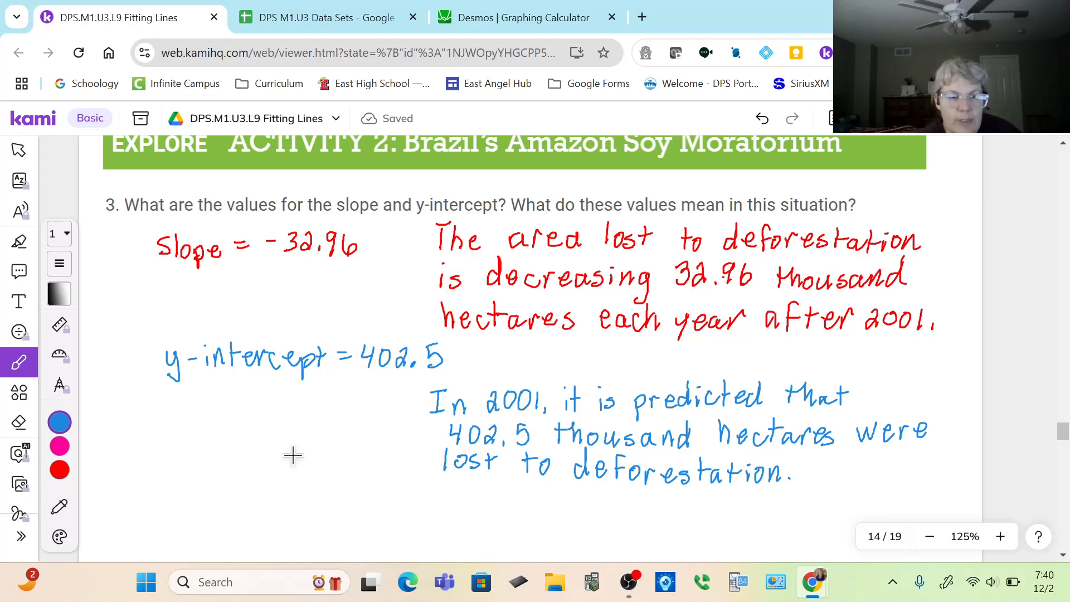
Underline the years 2008 and 2016 in parts a and b of question 4.
scroll(292, 455, down, 8)
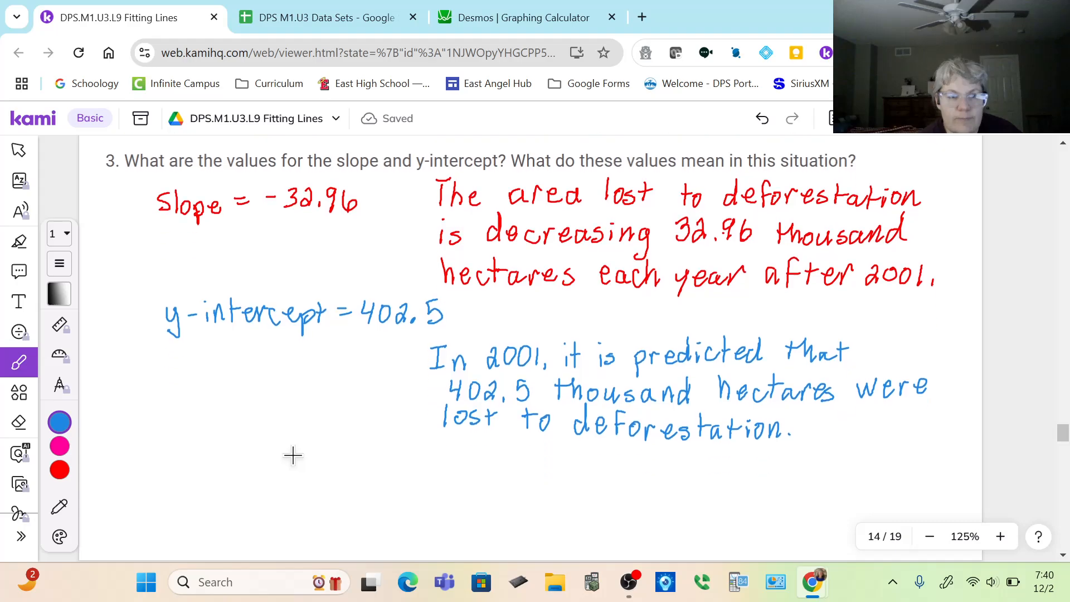
scroll(293, 453, down, 5)
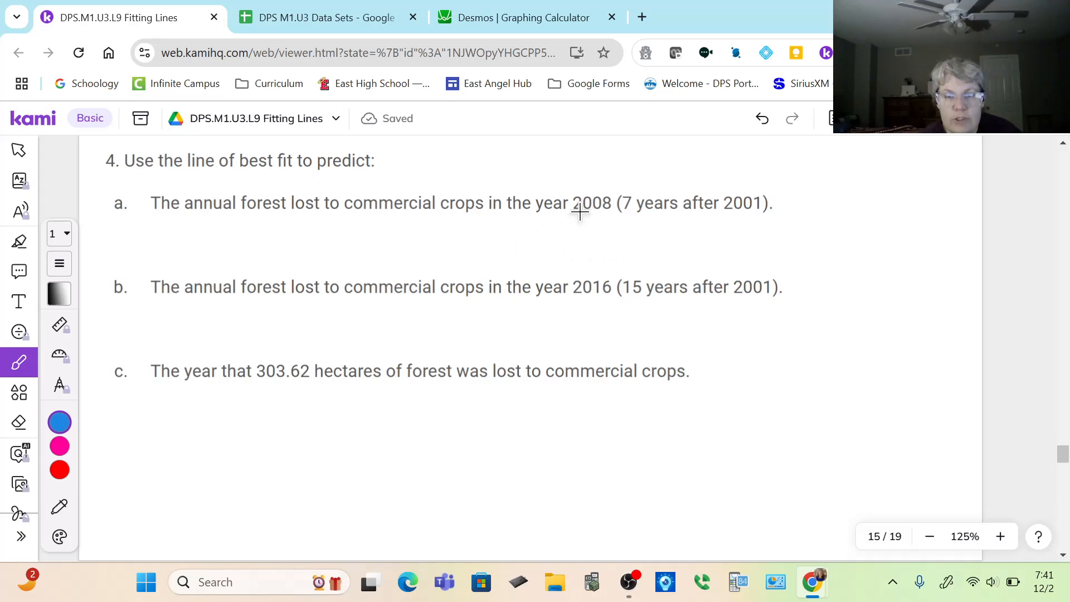
drag(576, 216, 603, 217)
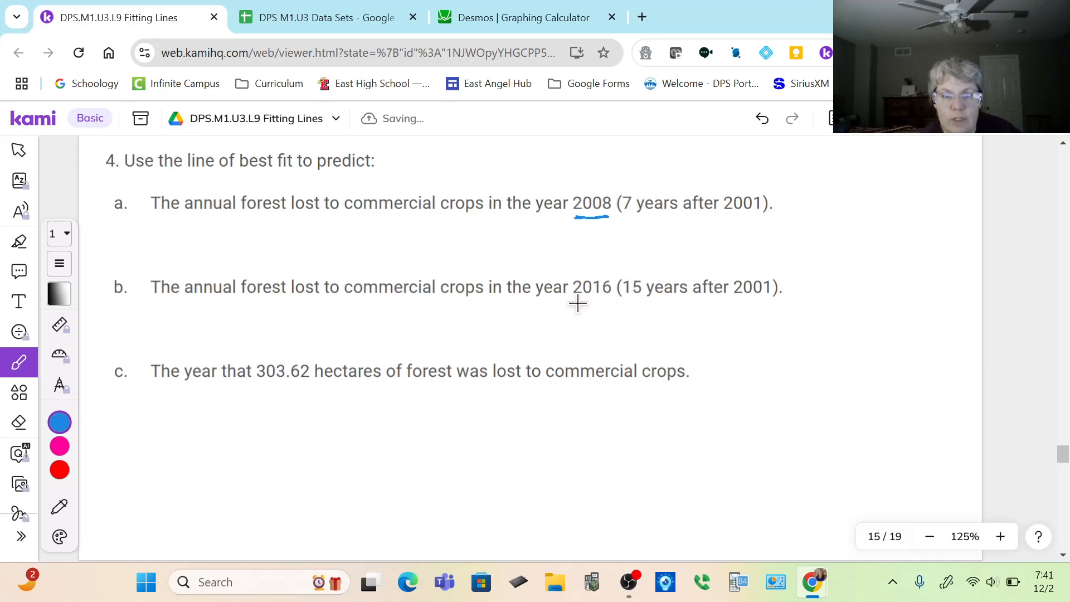
drag(576, 298, 601, 298)
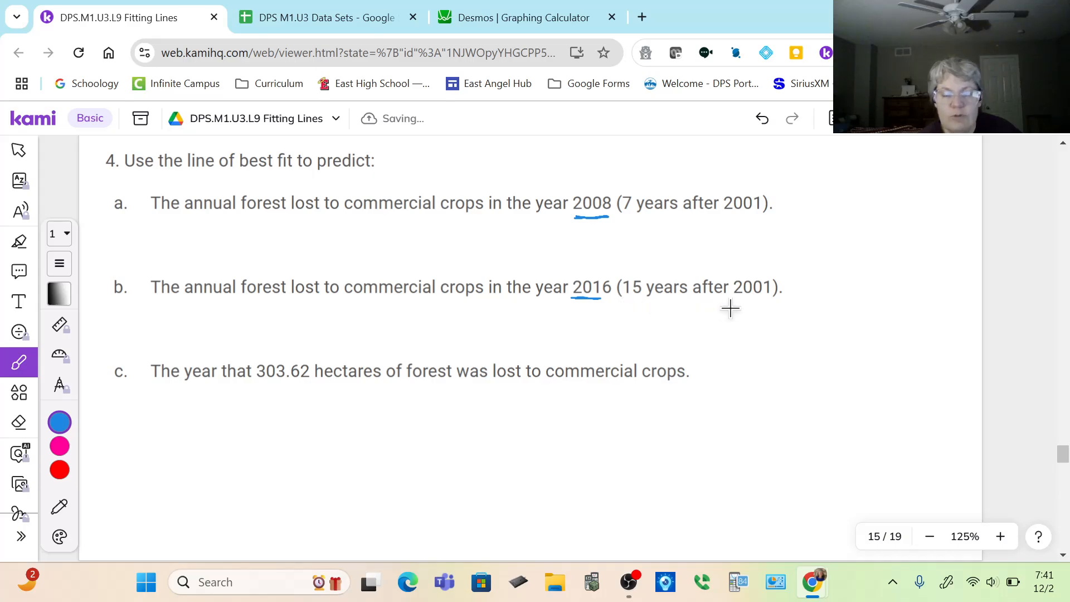
In Desmos, export the linear regression equation to the expression list and replace its x with (7).
click(527, 20)
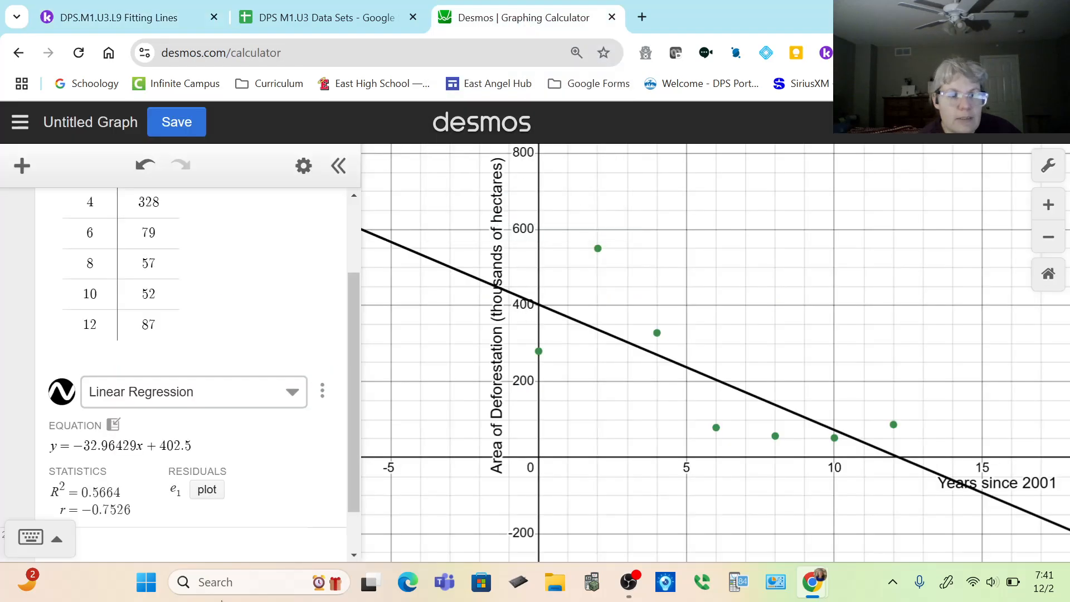
click(114, 431)
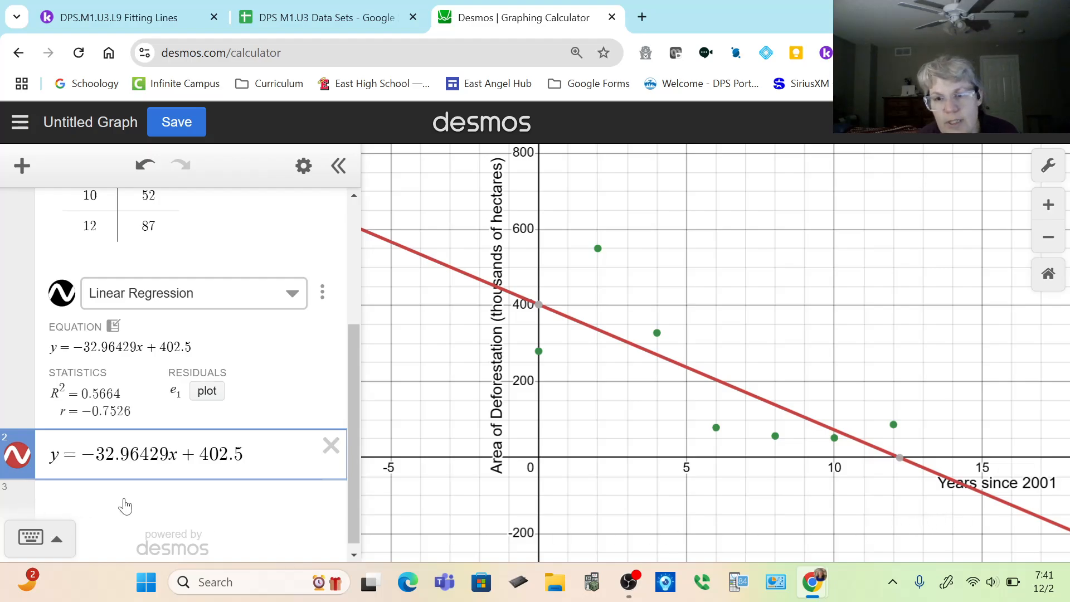
key(Left)
key(Left)
key(Left)
key(Left)
key(Left)
key(Left)
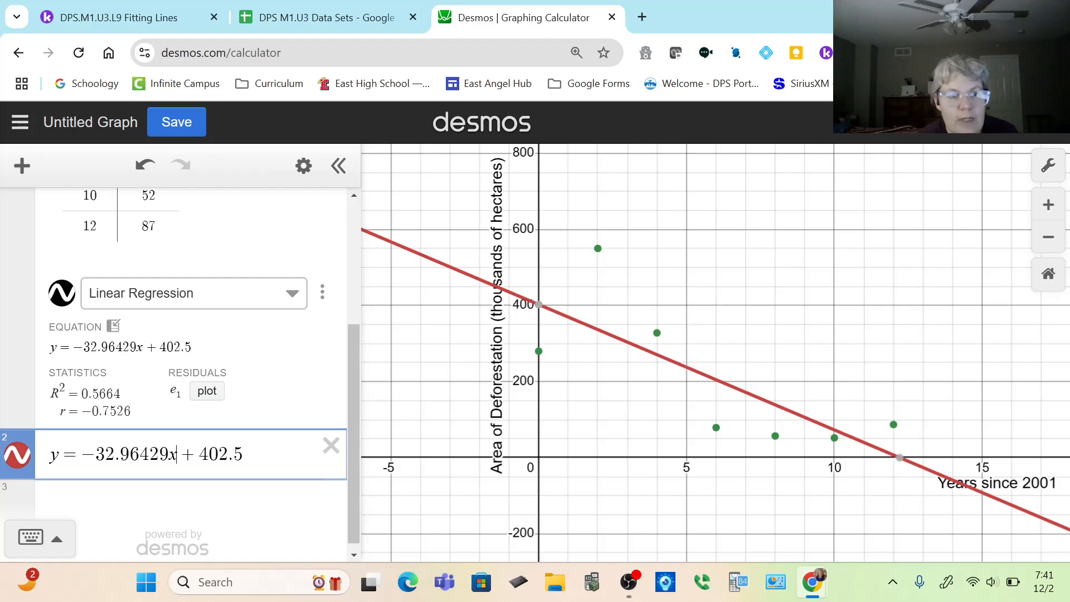
key(BackSpace)
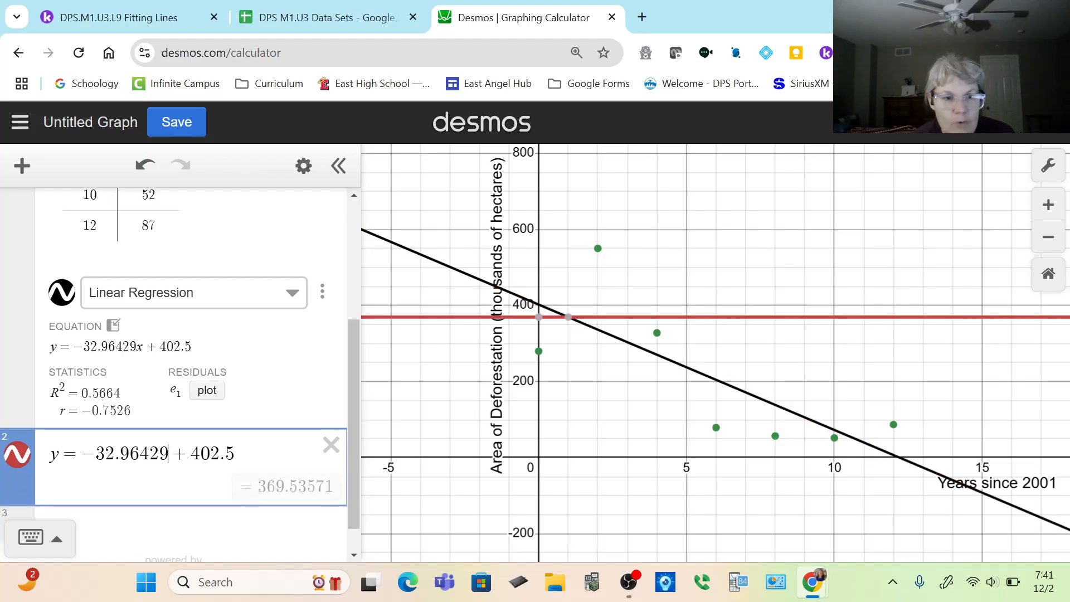
text(()
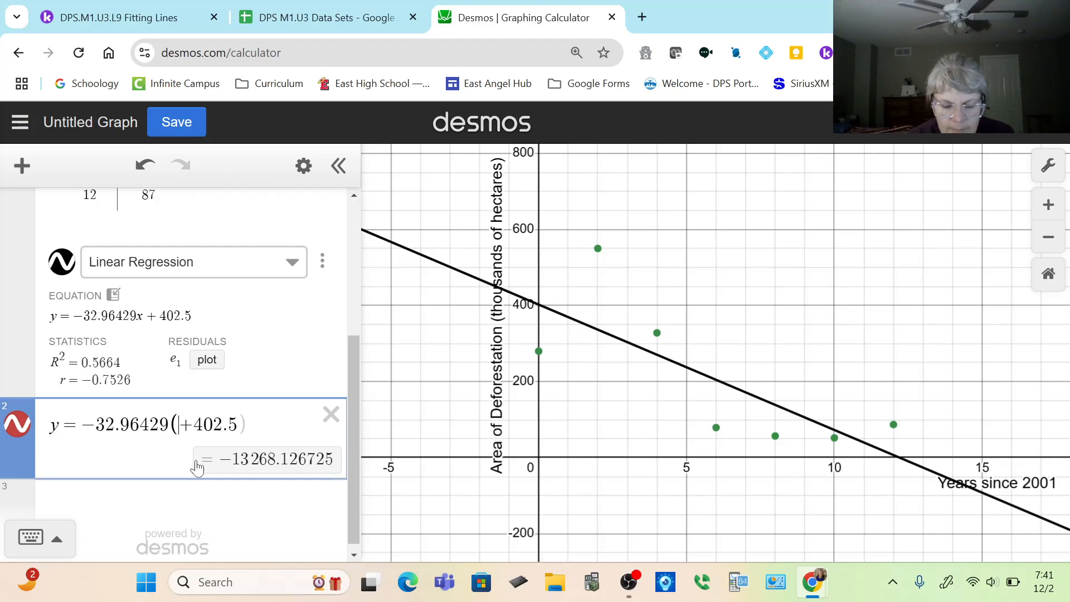
text(7)
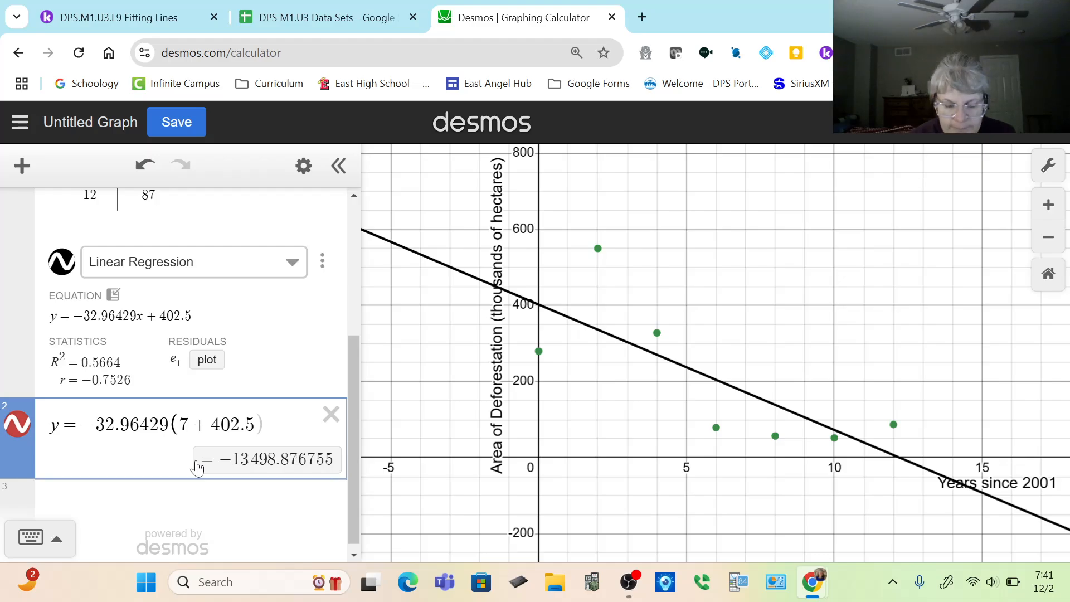
text())
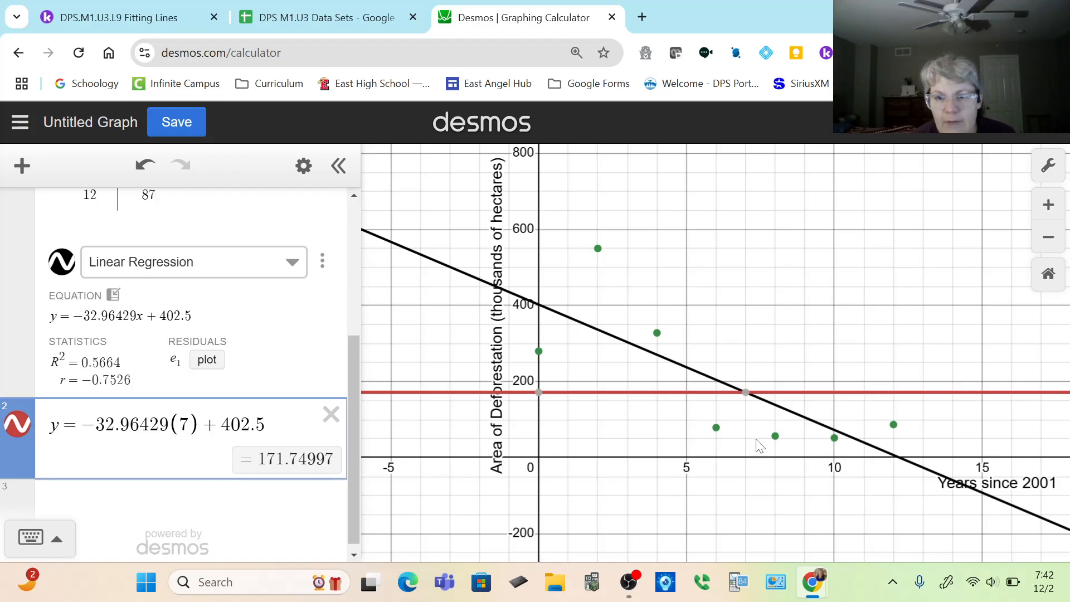
mouse_move(746, 395)
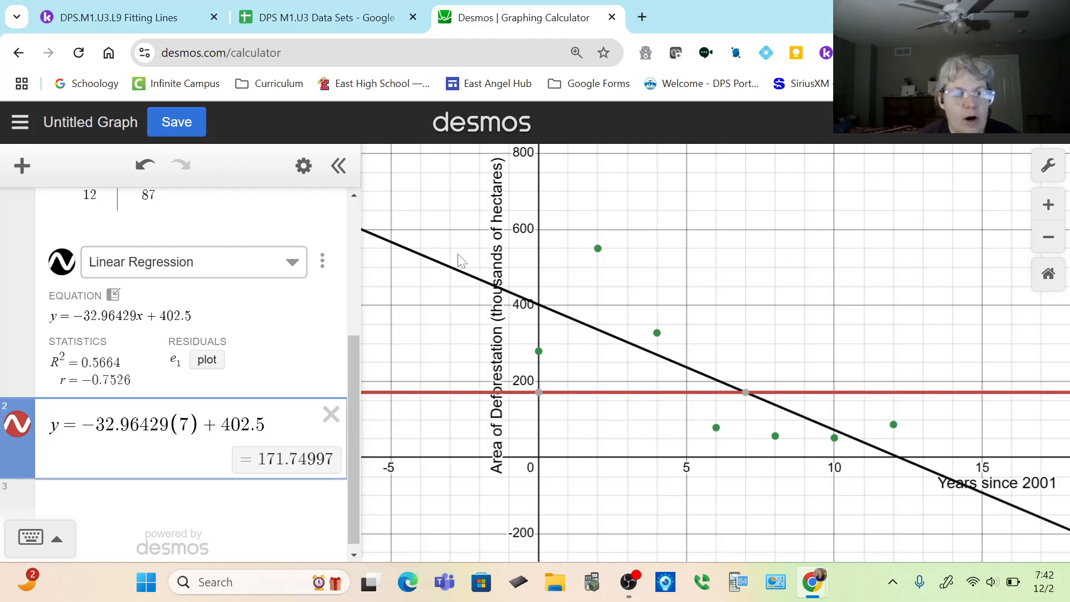
Back in the Kami worksheet, handwrite "171.75 thousand hectares" in blue as the answer to question 4a.
click(151, 22)
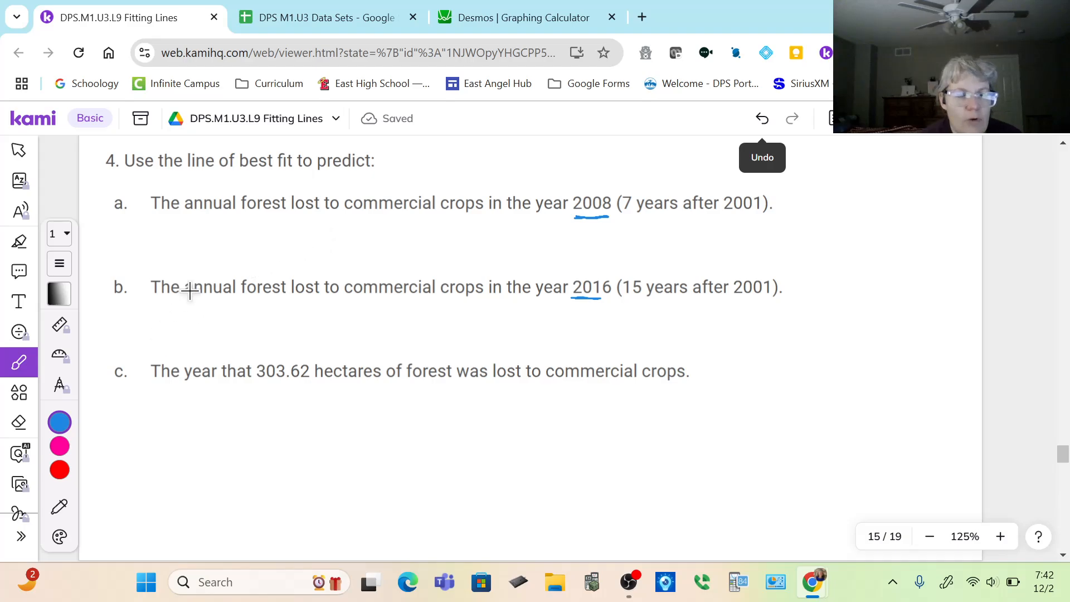
mouse_move(314, 227)
mouse_down()
mouse_move(313, 256)
mouse_move(334, 244)
mouse_move(329, 256)
mouse_move(346, 257)
mouse_move(388, 231)
mouse_move(379, 254)
mouse_move(393, 252)
mouse_up()
click(357, 256)
mouse_move(397, 230)
mouse_down()
mouse_move(437, 254)
mouse_move(450, 235)
mouse_move(461, 255)
mouse_move(478, 246)
mouse_move(495, 255)
mouse_move(513, 239)
mouse_move(534, 255)
mouse_move(646, 255)
mouse_move(658, 238)
mouse_move(684, 257)
mouse_up()
click(665, 242)
mouse_move(689, 257)
mouse_down()
mouse_move(703, 246)
mouse_move(725, 256)
mouse_up()
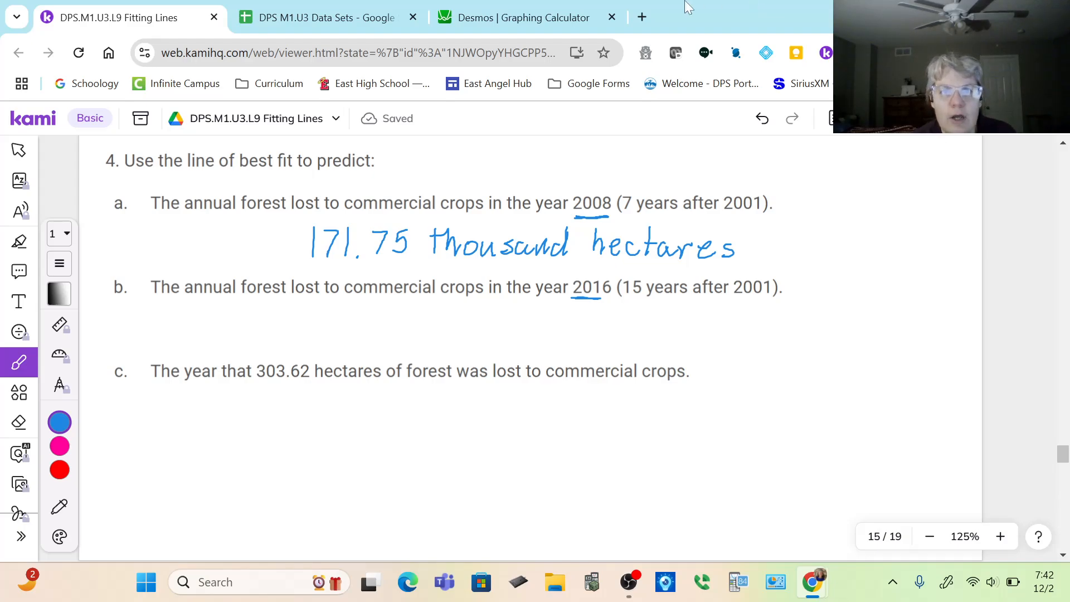
In Desmos, replace the 7 in the copied regression equation with 15 and inspect the line at x = 15.
click(520, 23)
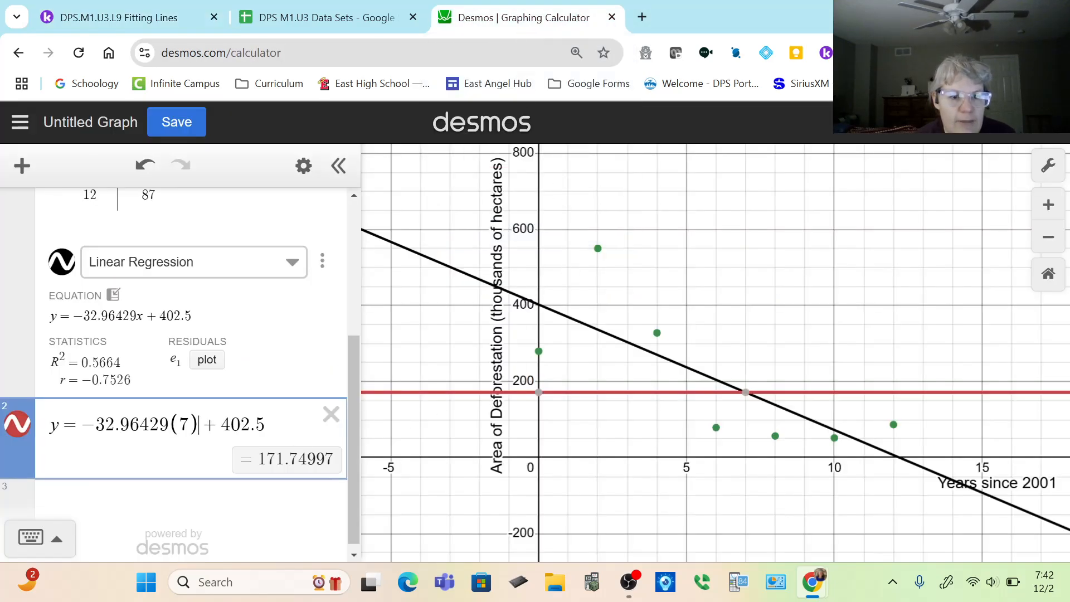
key(Left)
key(shift+Left)
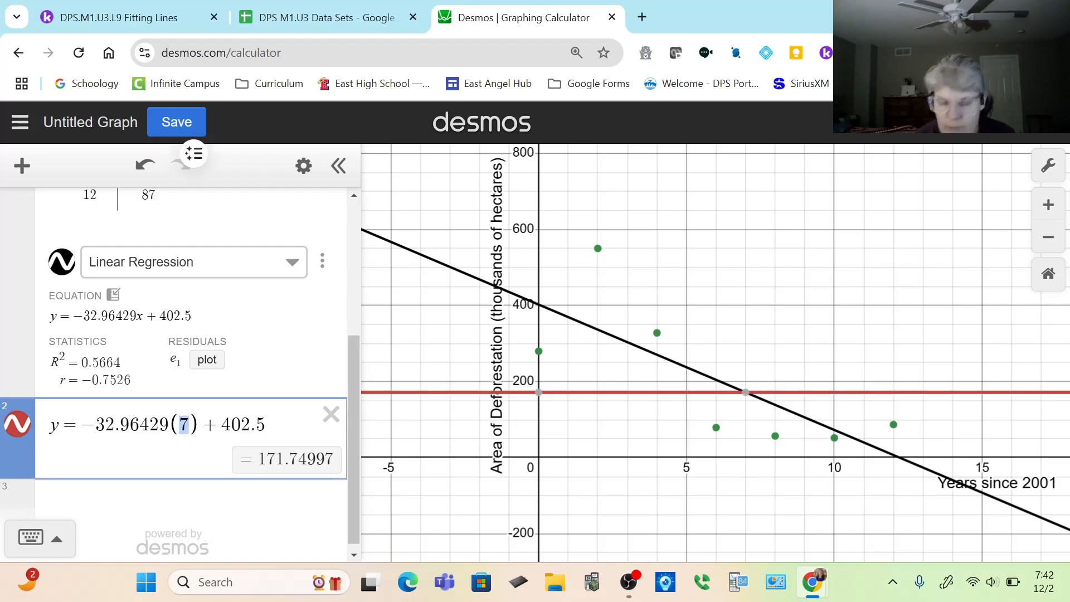
text(15)
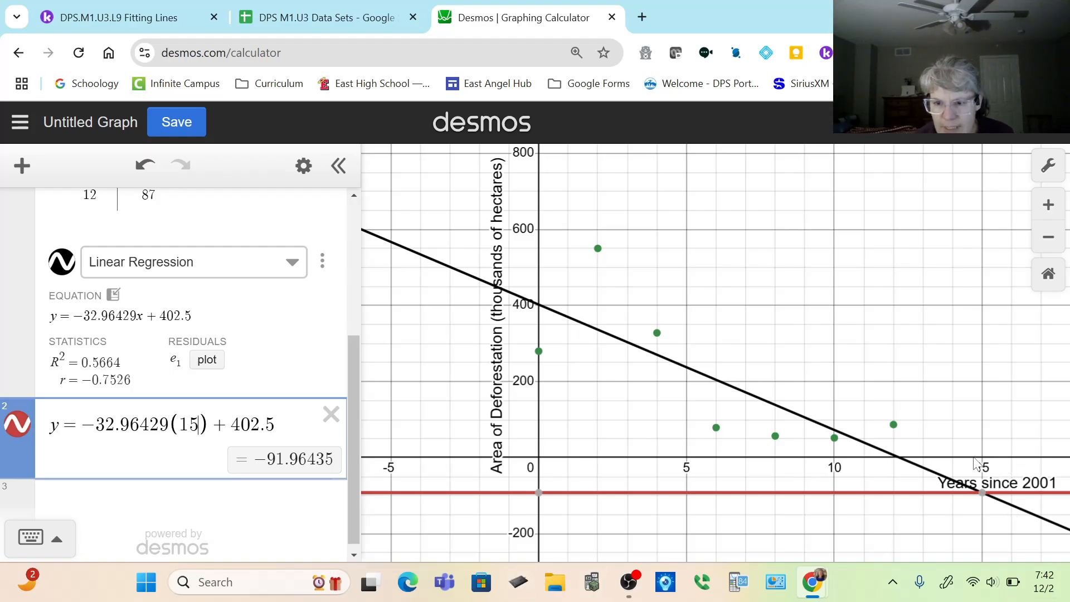
click(992, 498)
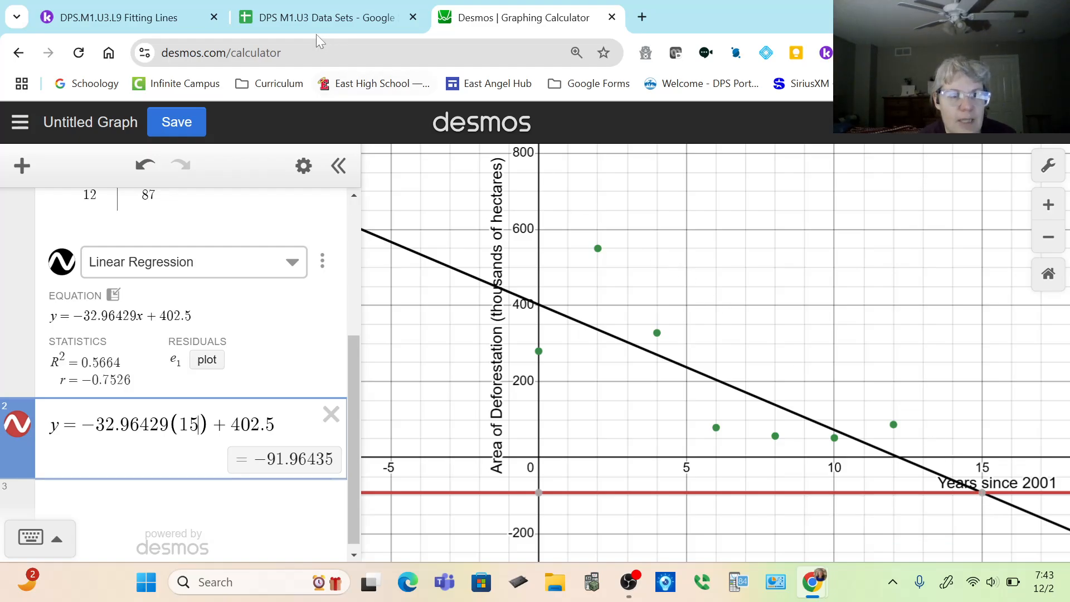
Back in the Kami worksheet, handwrite "-91.96 thousand hectares" in blue as the answer to question 4b.
click(133, 15)
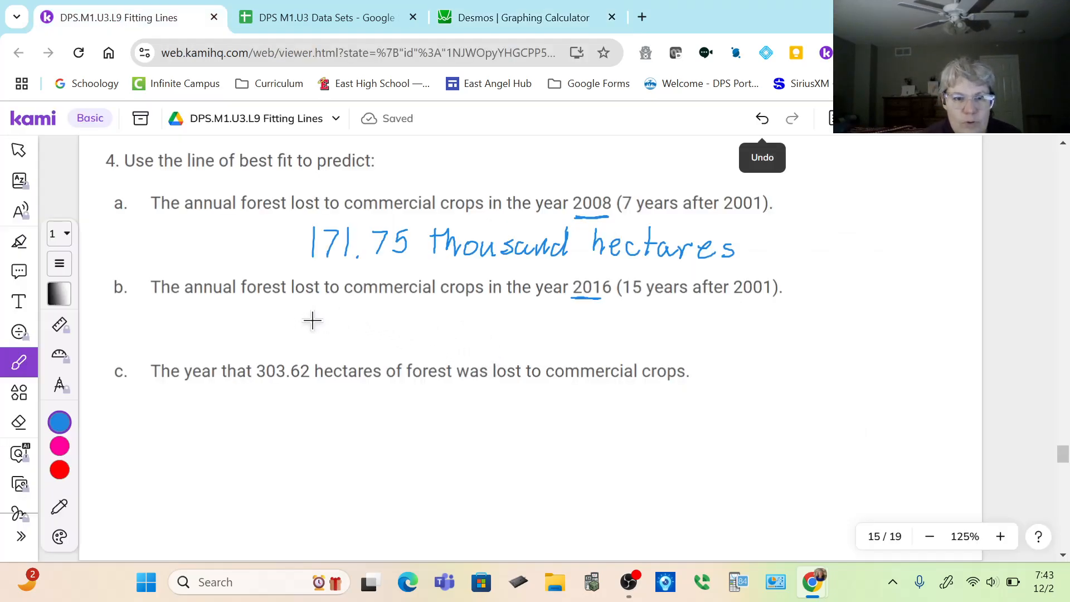
mouse_move(307, 322)
mouse_down()
mouse_move(341, 319)
mouse_move(346, 339)
mouse_move(362, 318)
mouse_move(359, 337)
mouse_move(402, 336)
mouse_up()
click(370, 333)
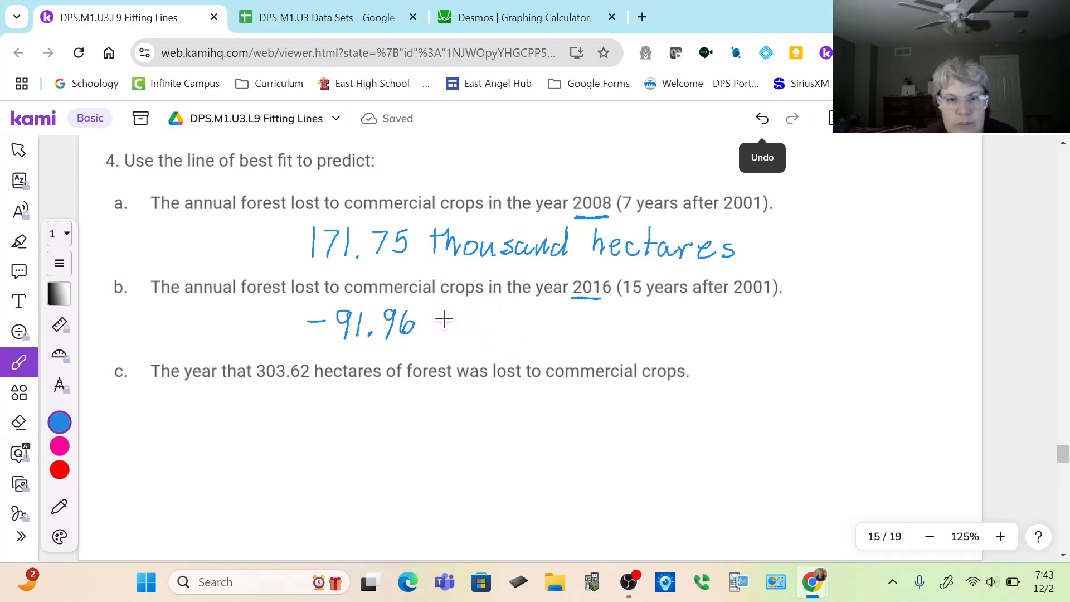
mouse_move(441, 309)
mouse_down()
mouse_move(442, 335)
mouse_move(452, 315)
mouse_move(469, 335)
mouse_move(478, 323)
mouse_move(500, 334)
mouse_move(514, 321)
mouse_move(543, 335)
mouse_move(671, 336)
mouse_move(678, 325)
mouse_move(698, 338)
mouse_move(714, 322)
mouse_move(744, 337)
mouse_up()
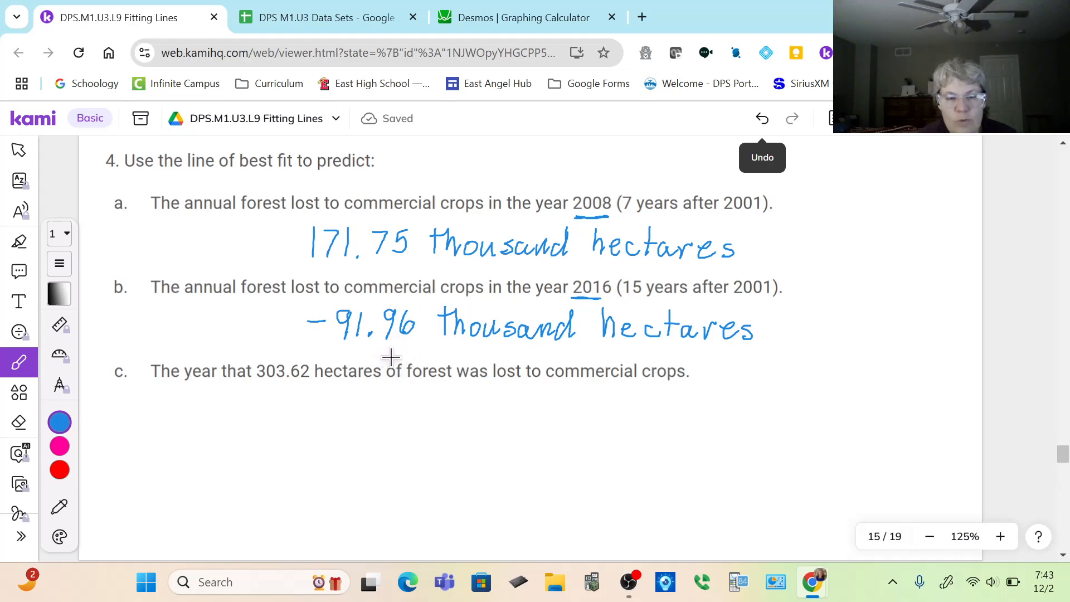
drag(401, 358, 406, 360)
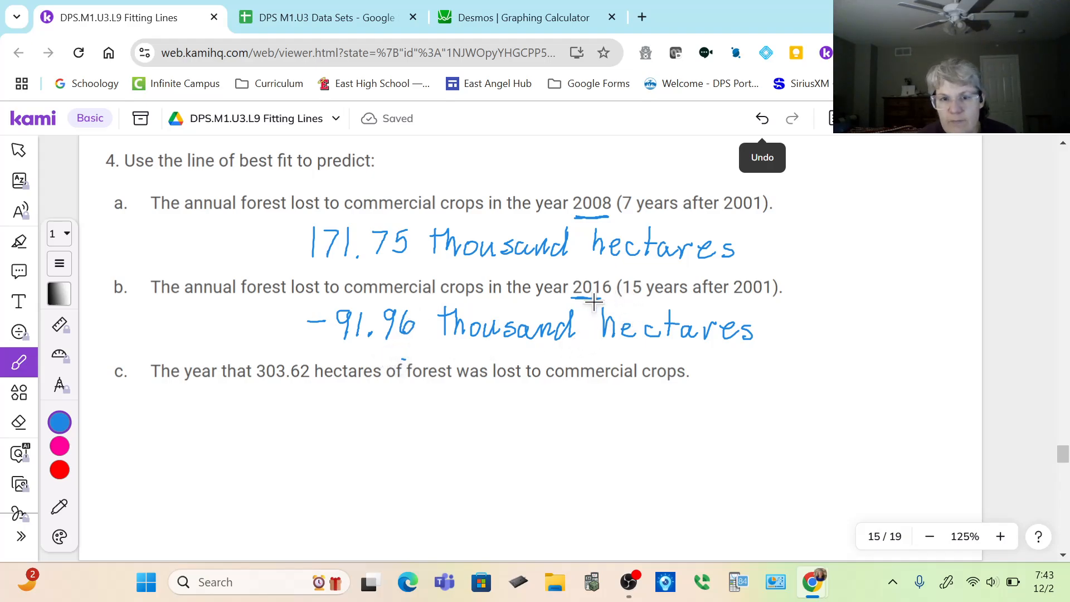
drag(594, 301, 602, 299)
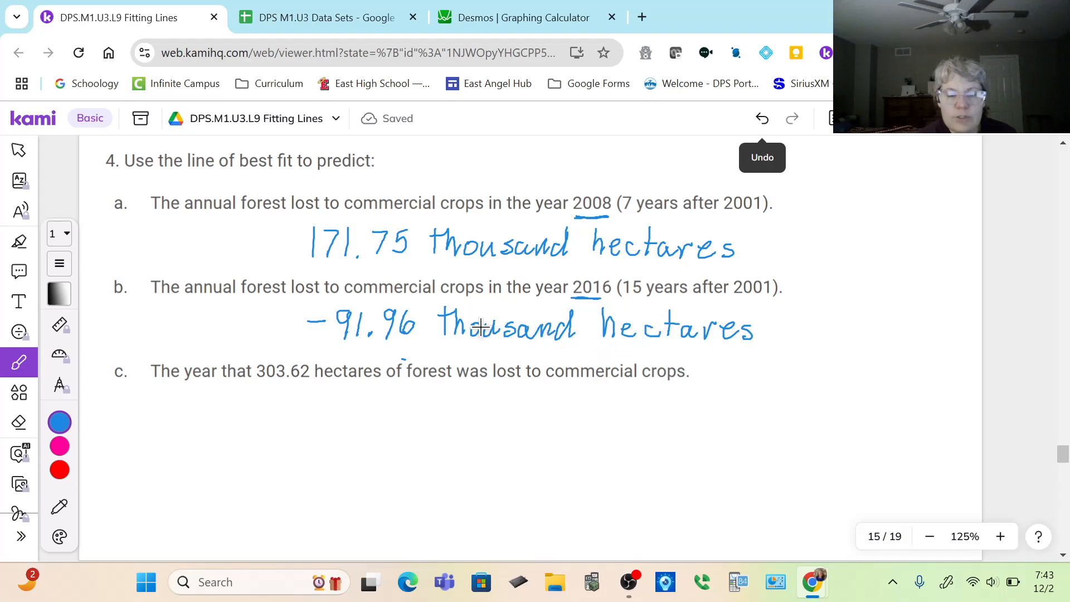
Examine the regression line at 15 years since 2001 in Desmos, and return to Kami to read question 4c.
click(544, 37)
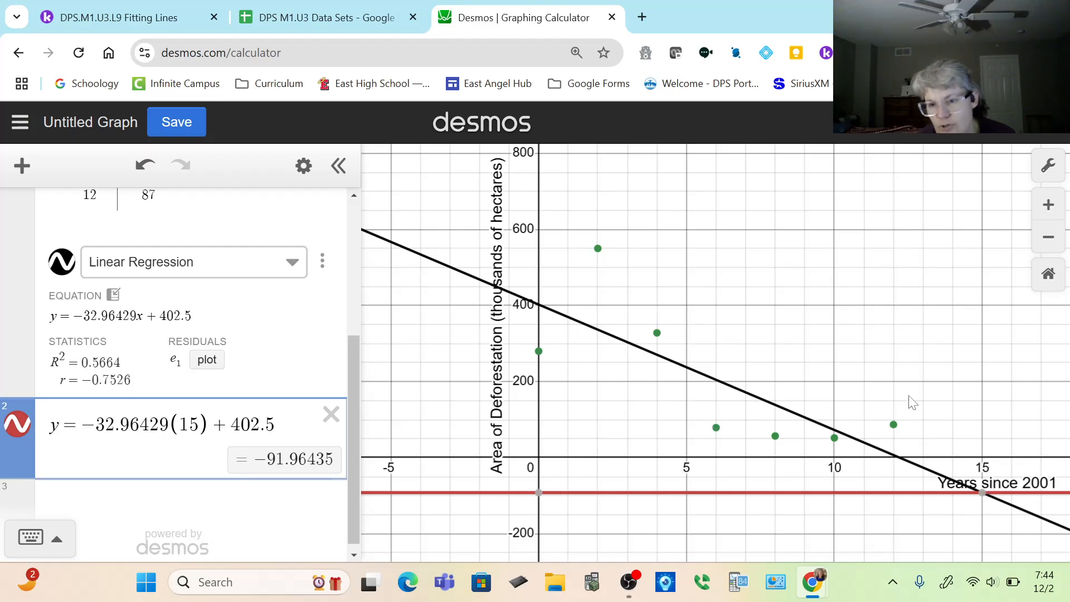
click(983, 494)
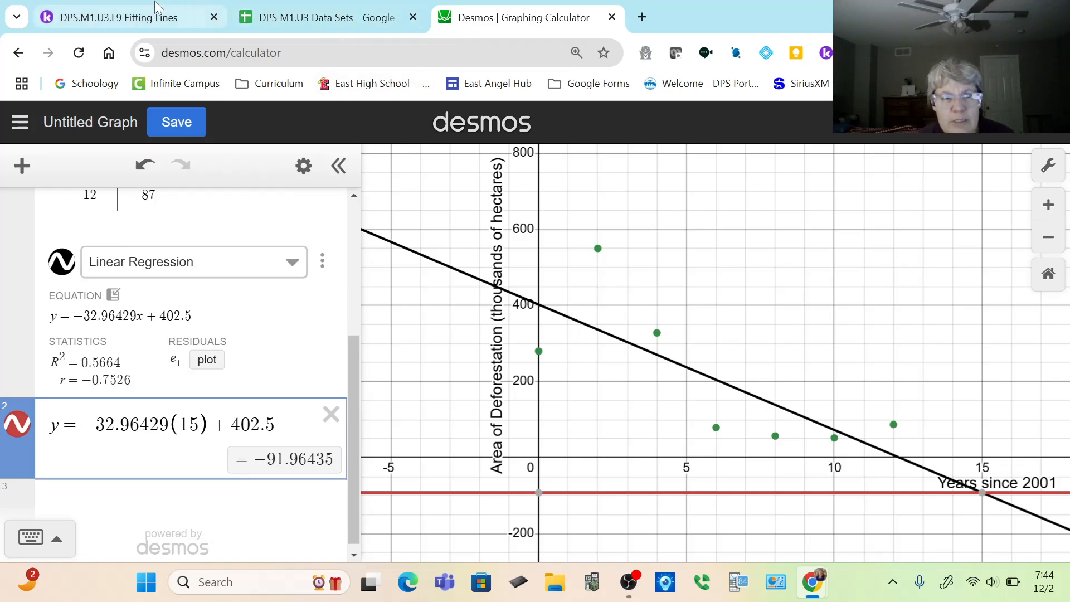
click(140, 20)
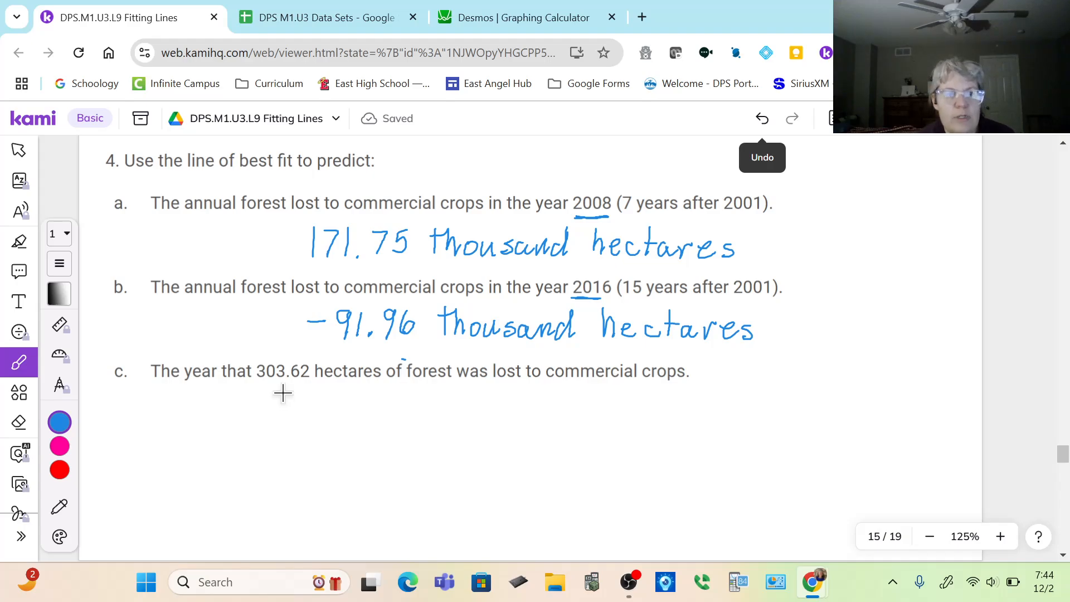
In Desmos, replace the 15 in the copied regression equation with x.
click(552, 23)
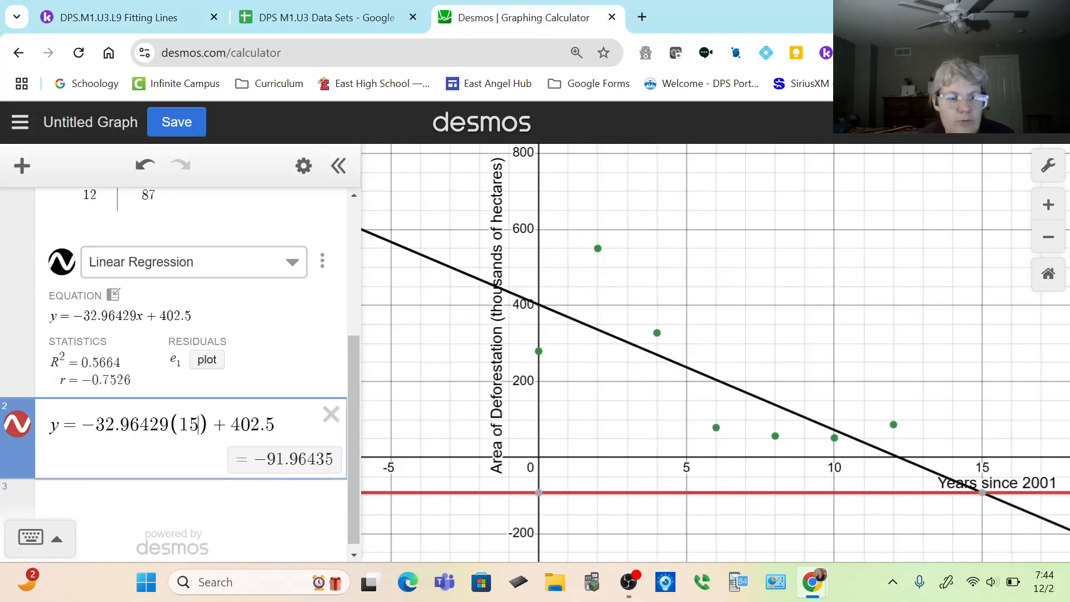
key(shift+Left)
key(shift+Left)
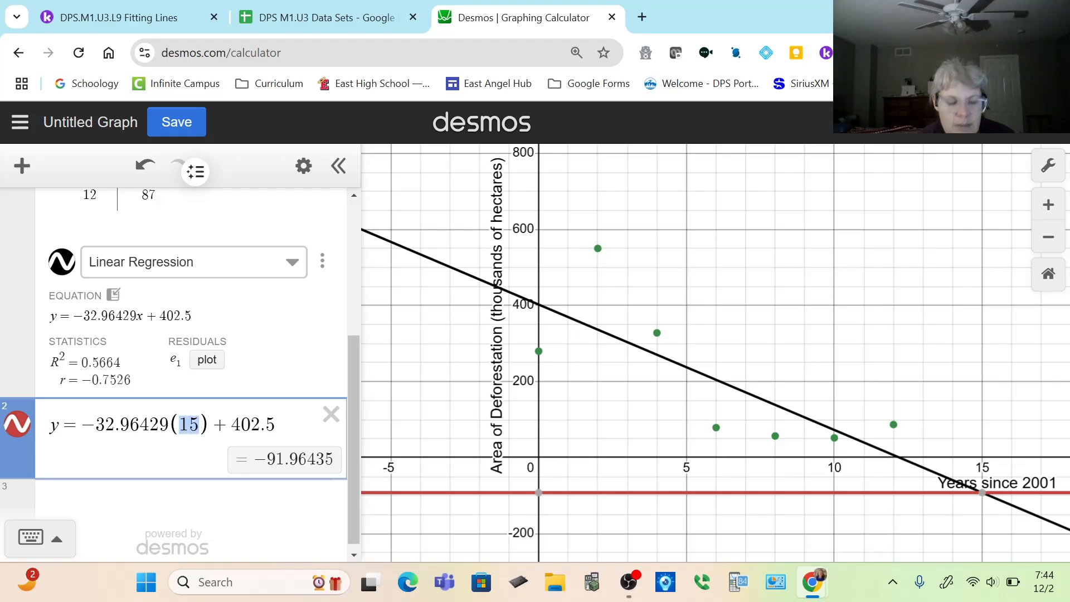
text(x)
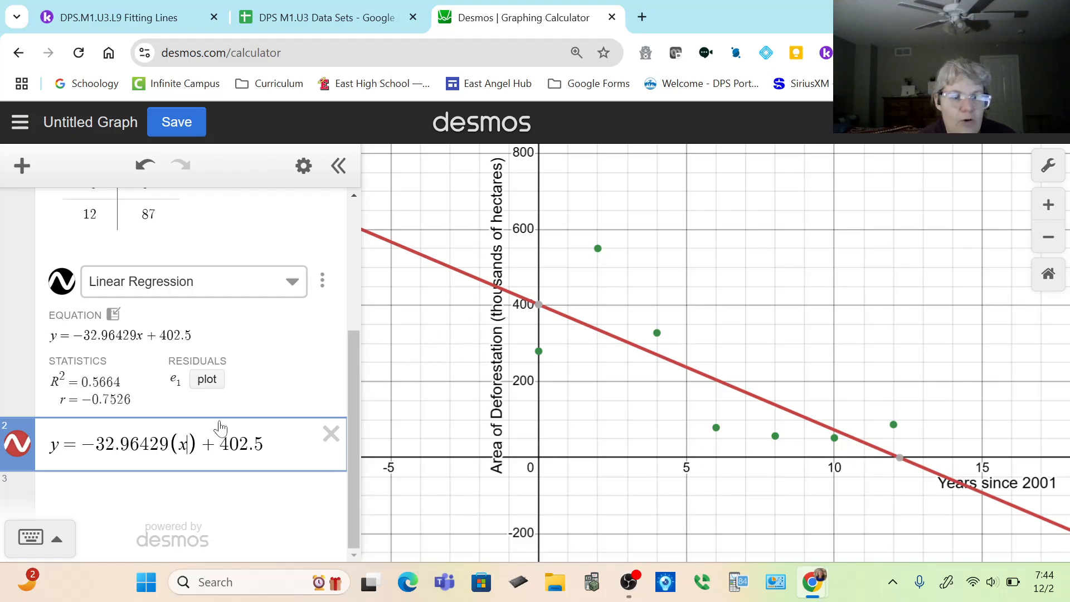
Replace y in the copied equation with 303.62 and inspect where the vertical line meets the x-axis and regression line.
drag(61, 445, 39, 450)
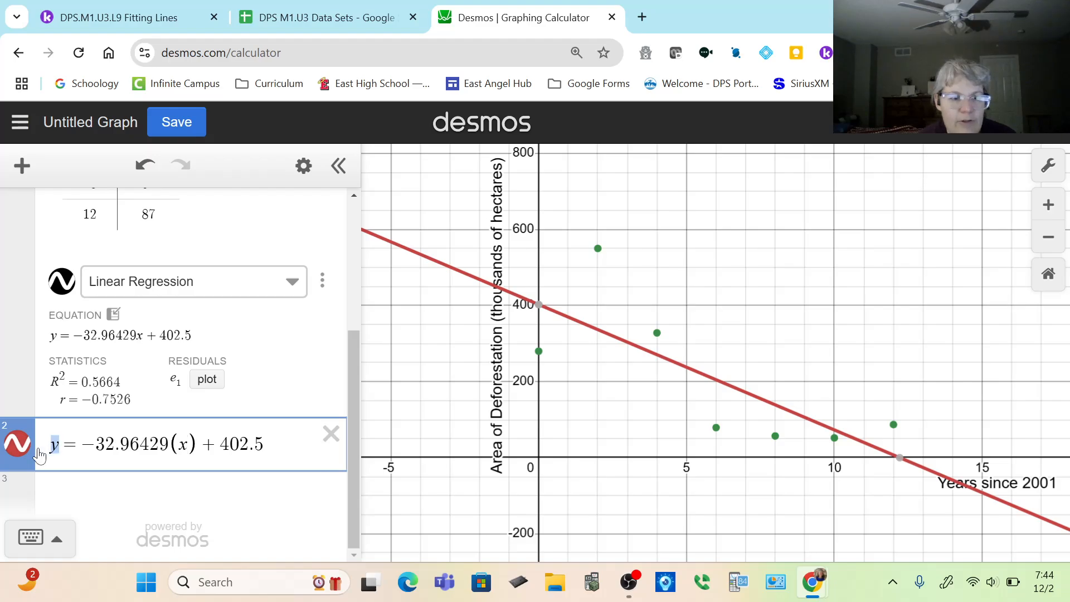
text(303)
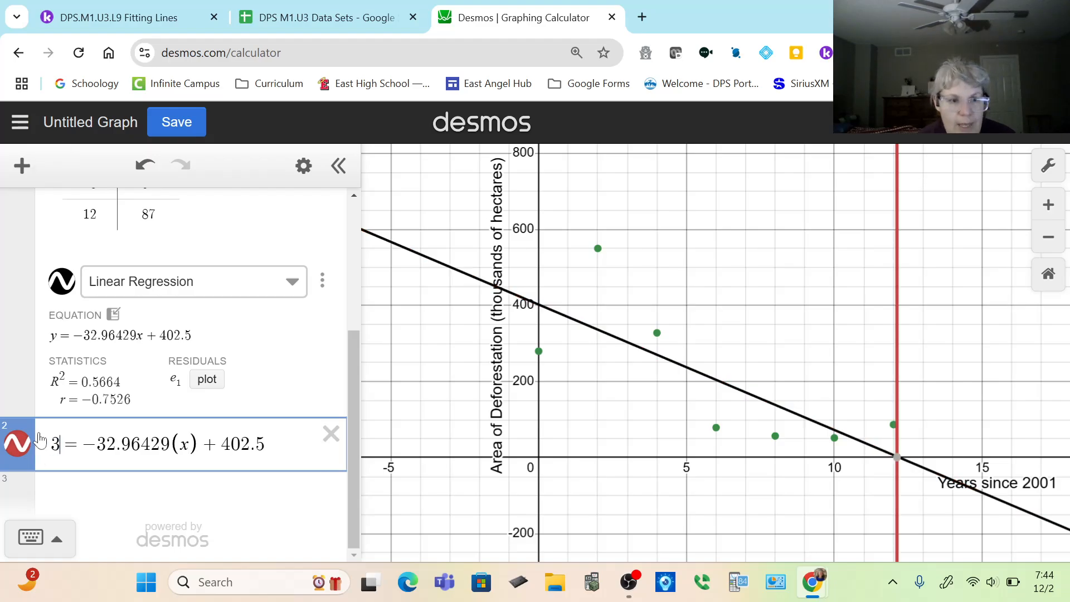
text(.62)
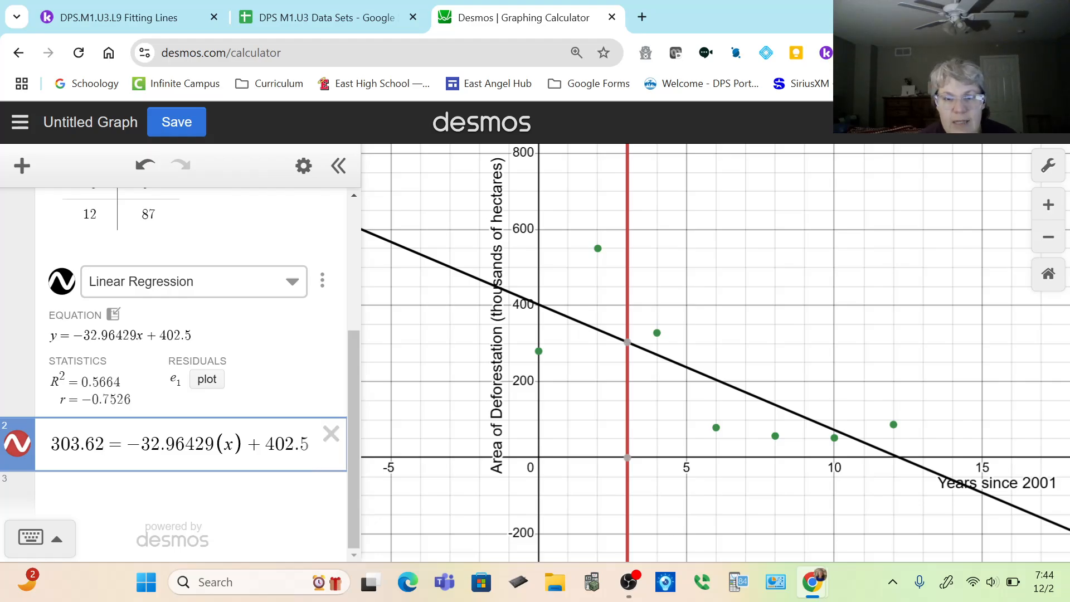
mouse_move(632, 461)
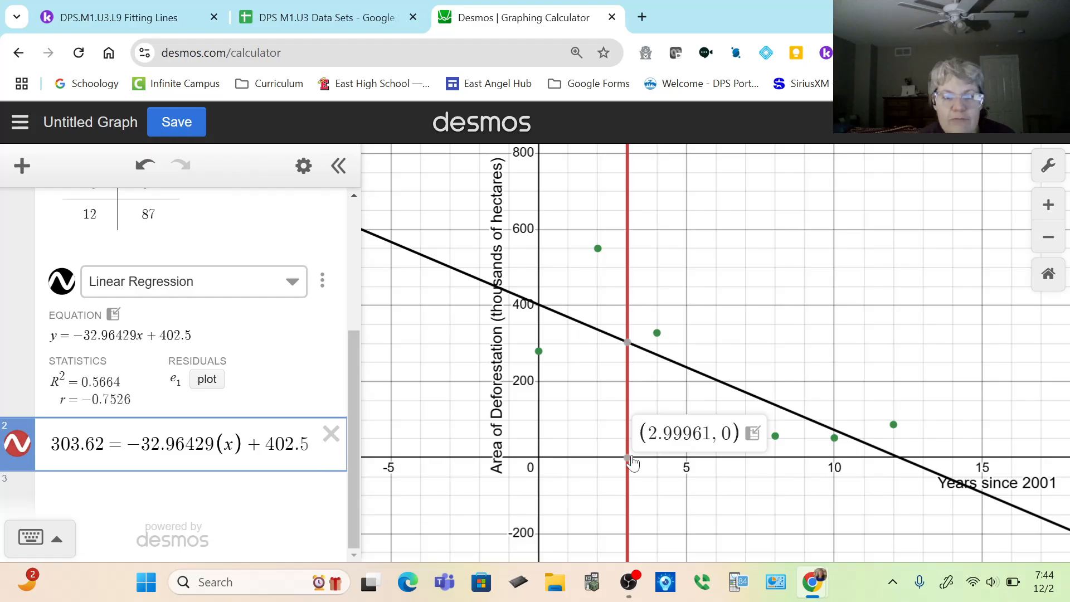
mouse_move(629, 343)
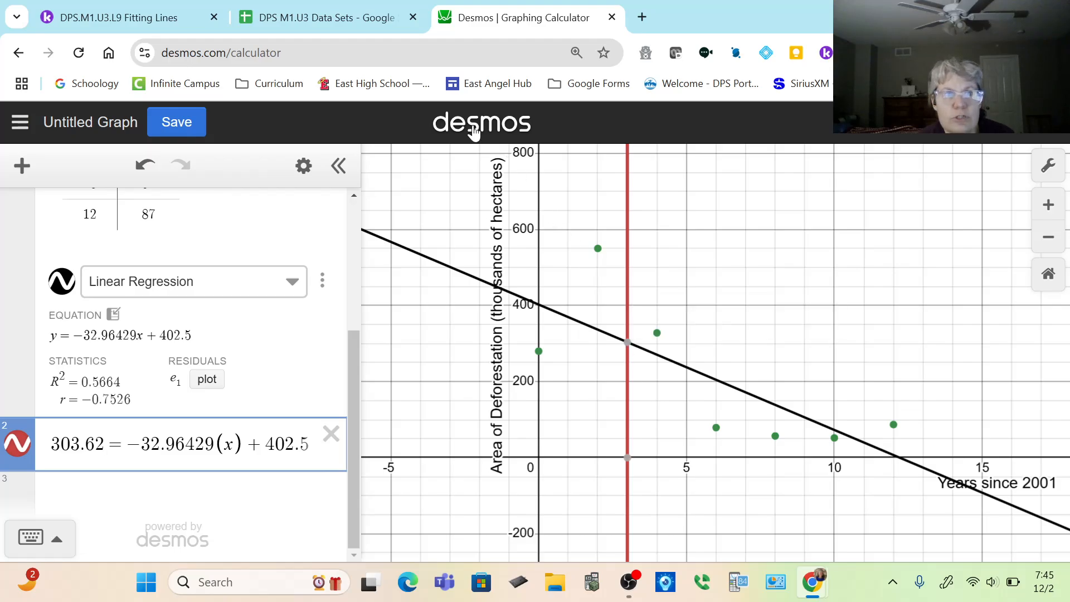
Back in the Kami worksheet, handwrite "3 years after 2001" in blue under question 4c.
click(121, 19)
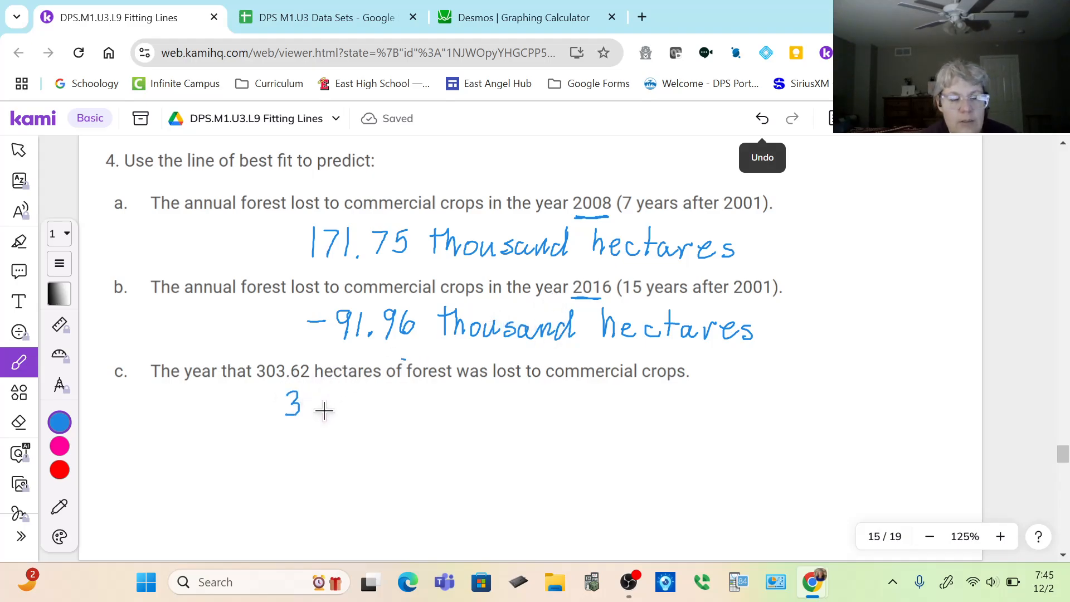
mouse_move(324, 404)
mouse_down()
mouse_move(335, 405)
mouse_move(329, 429)
mouse_up()
drag(341, 408, 357, 415)
drag(359, 409, 491, 413)
mouse_move(495, 415)
mouse_down()
mouse_move(510, 397)
mouse_move(552, 415)
mouse_move(577, 397)
mouse_up()
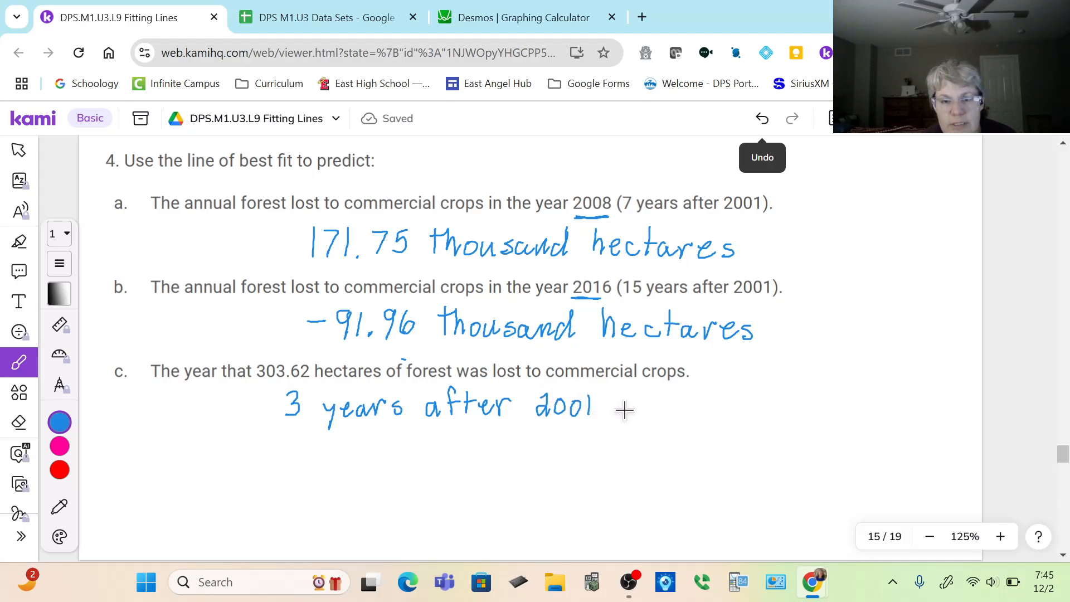